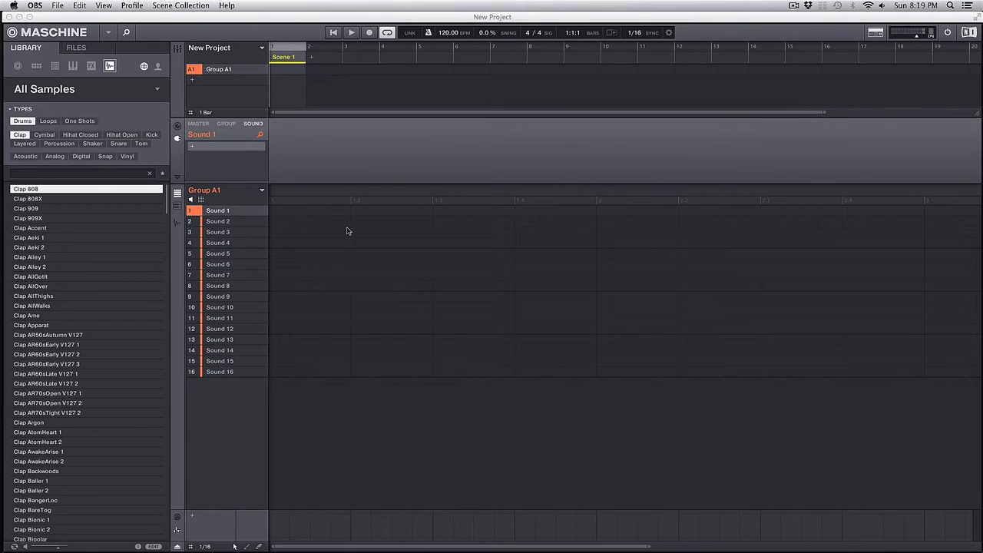
Step: Load the internal Drumsynth Kick instrument into Sound 1 of Group A1
{"action": "left_click", "coordinate": [214, 224]}
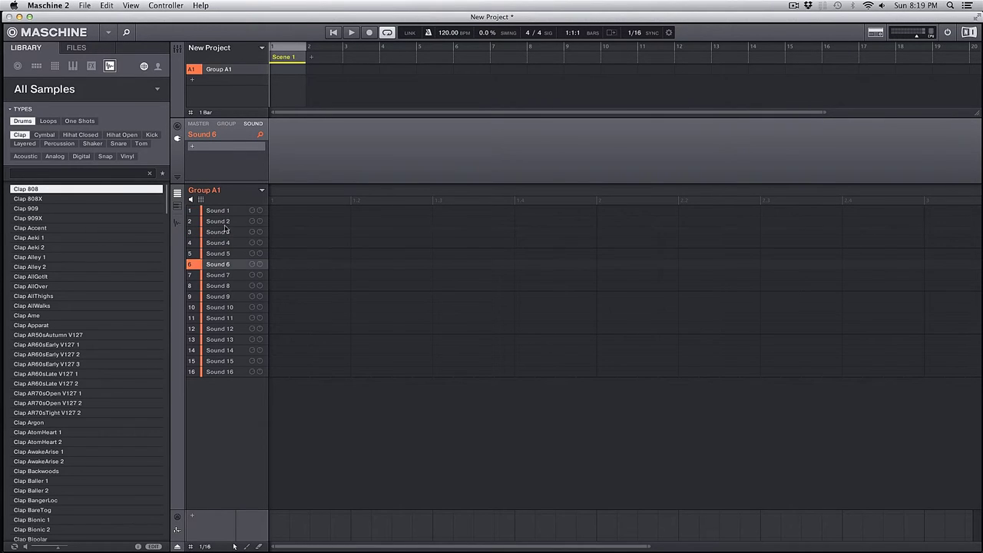
{"action": "left_click", "coordinate": [224, 222]}
{"action": "left_click", "coordinate": [218, 211]}
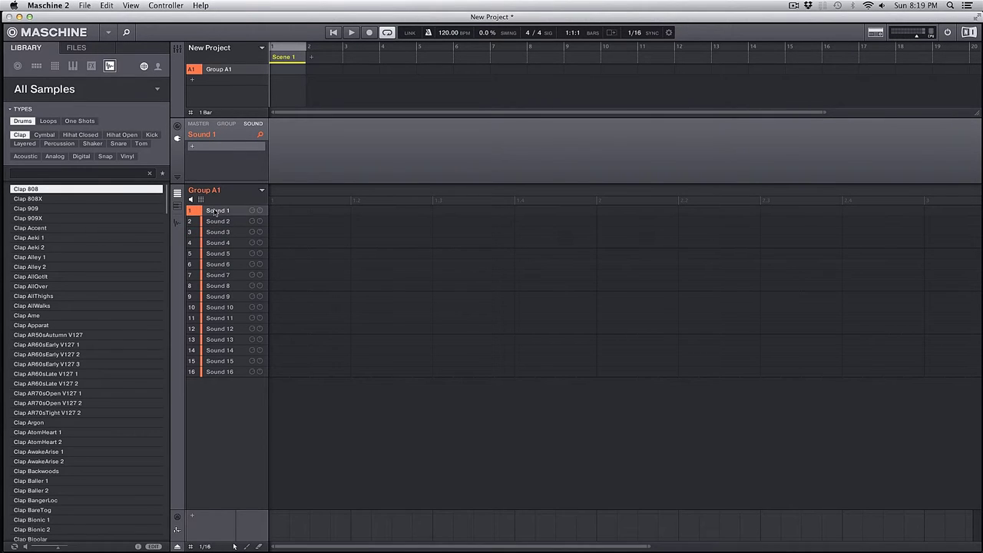
{"action": "left_click", "coordinate": [228, 125]}
{"action": "left_click", "coordinate": [198, 124]}
{"action": "left_click", "coordinate": [226, 124]}
{"action": "left_click", "coordinate": [246, 125]}
{"action": "left_click", "coordinate": [192, 149]}
{"action": "mouse_move", "coordinate": [246, 165]}
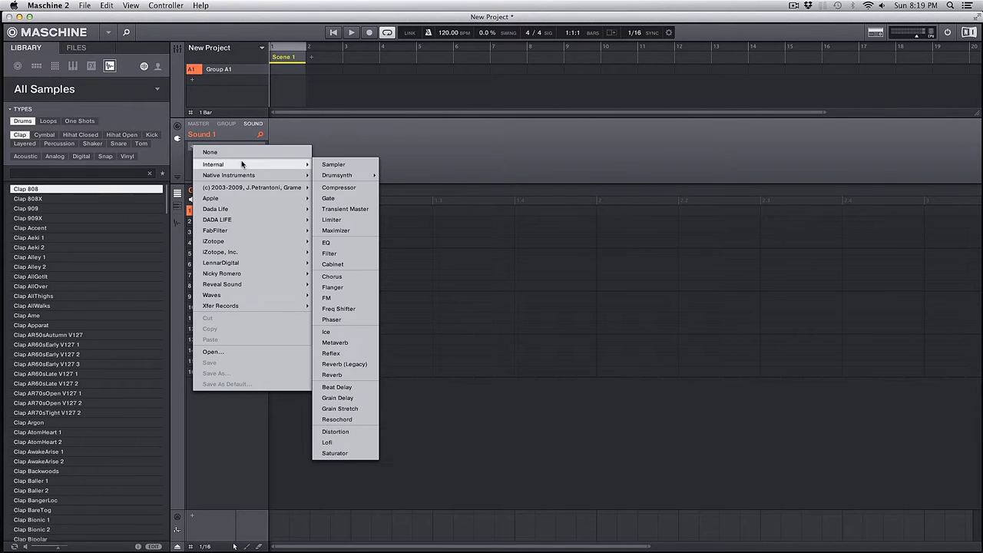
{"action": "mouse_move", "coordinate": [336, 179]}
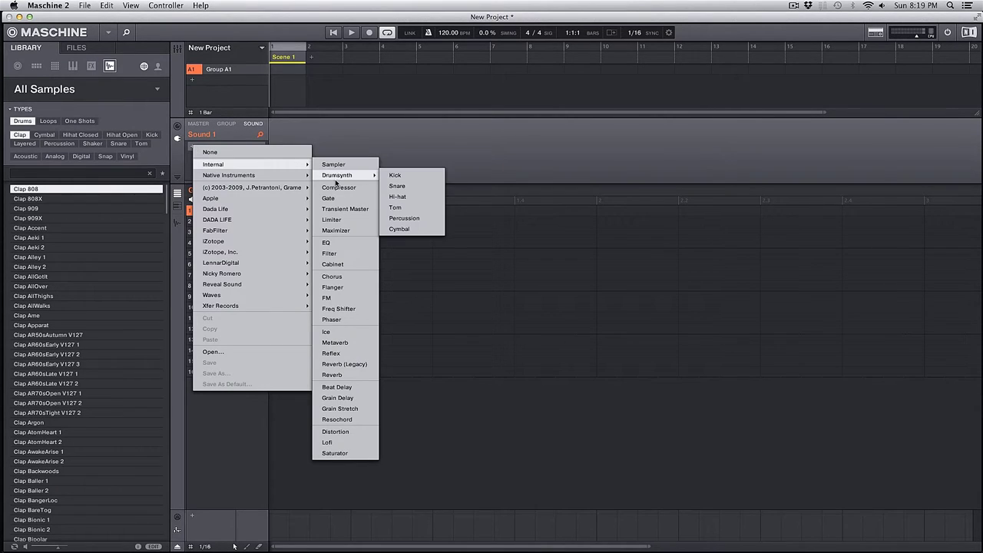
{"action": "left_click", "coordinate": [394, 175]}
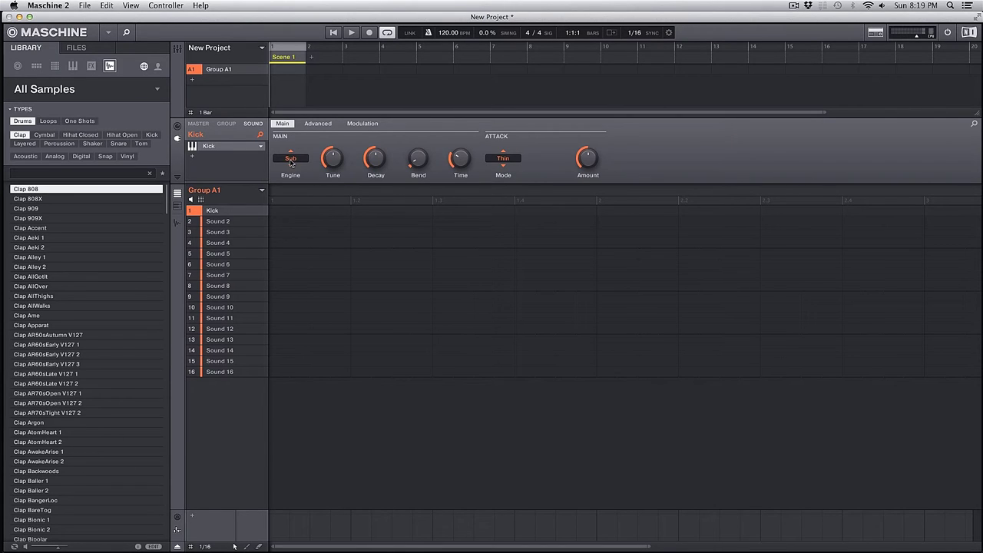
Step: Show the mixer view with the kick's full editor and lower its velocity setting to about the midpoint
{"action": "left_click", "coordinate": [176, 51]}
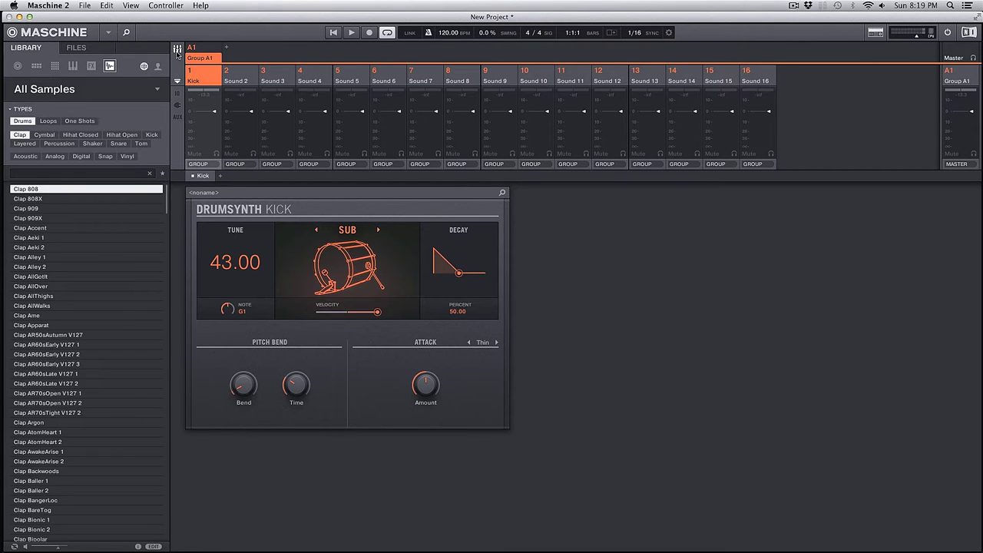
{"action": "key", "text": "Tab"}
{"action": "key", "text": "Tab"}
{"action": "key", "text": "Tab"}
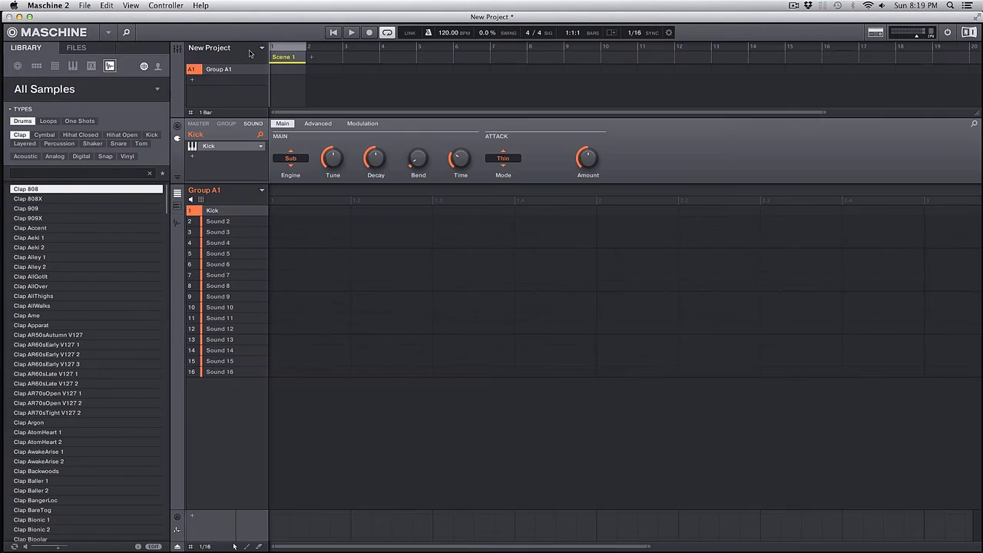
{"action": "key", "text": "super+m"}
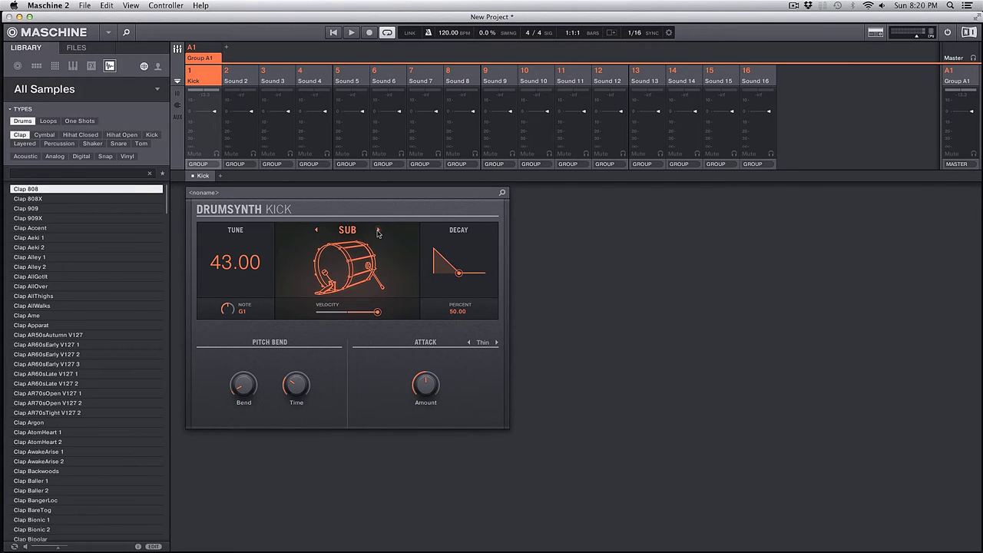
{"action": "left_click_drag", "start_coordinate": [377, 312], "coordinate": [350, 317]}
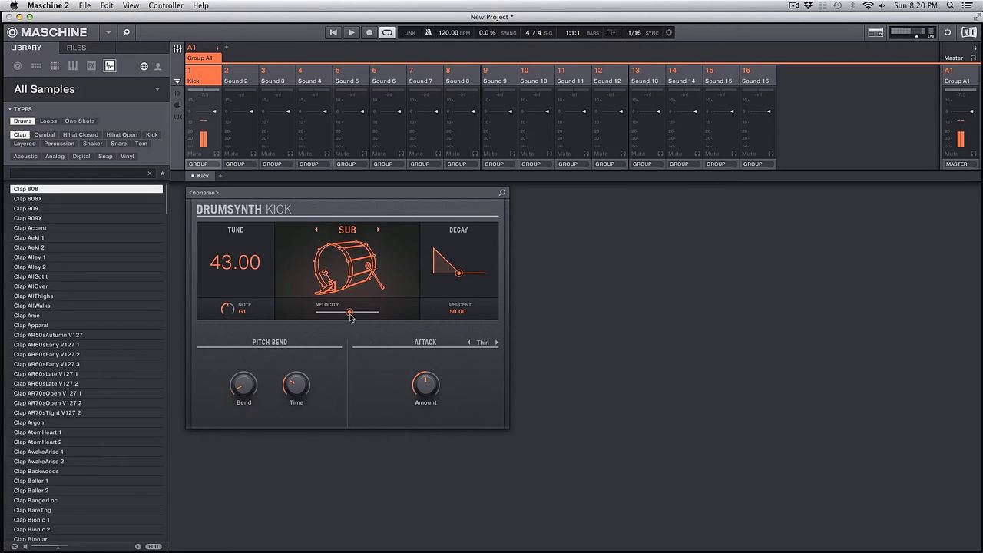
Step: Audition the other kick engines, including Tronic, Dusty, Grit, Rasper, Snappy, Bold, Maple and Push, and return to Sub
{"action": "left_click", "coordinate": [379, 232]}
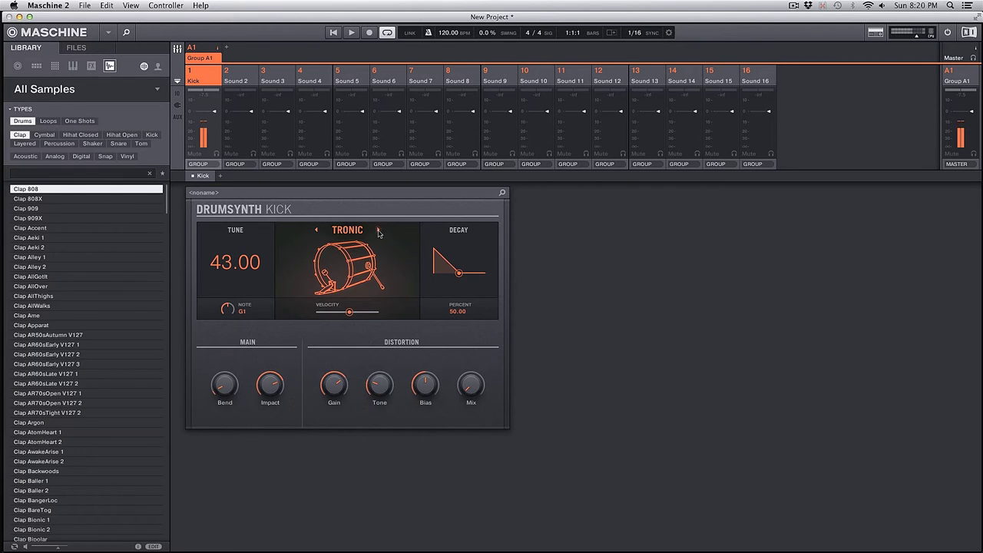
{"action": "left_click", "coordinate": [378, 232]}
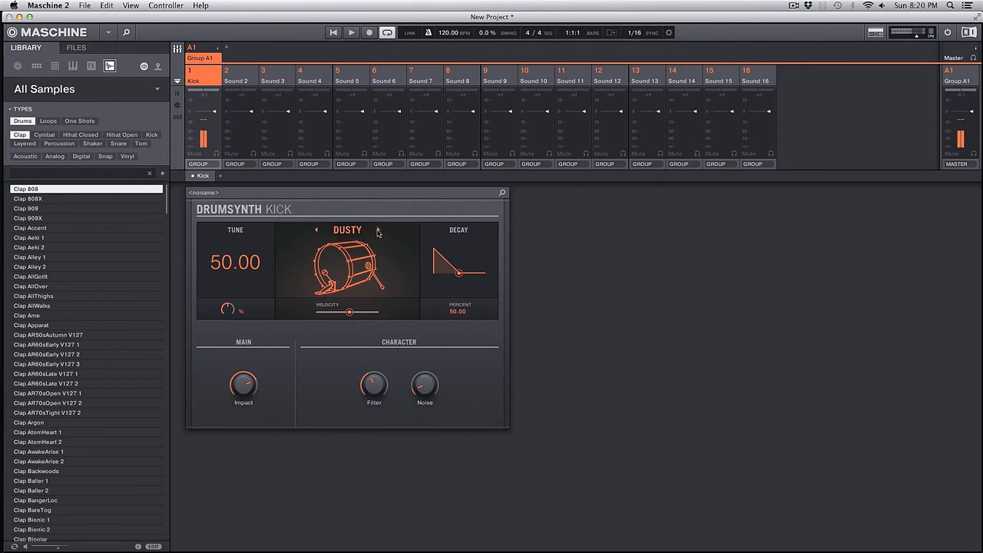
{"action": "left_click", "coordinate": [378, 232]}
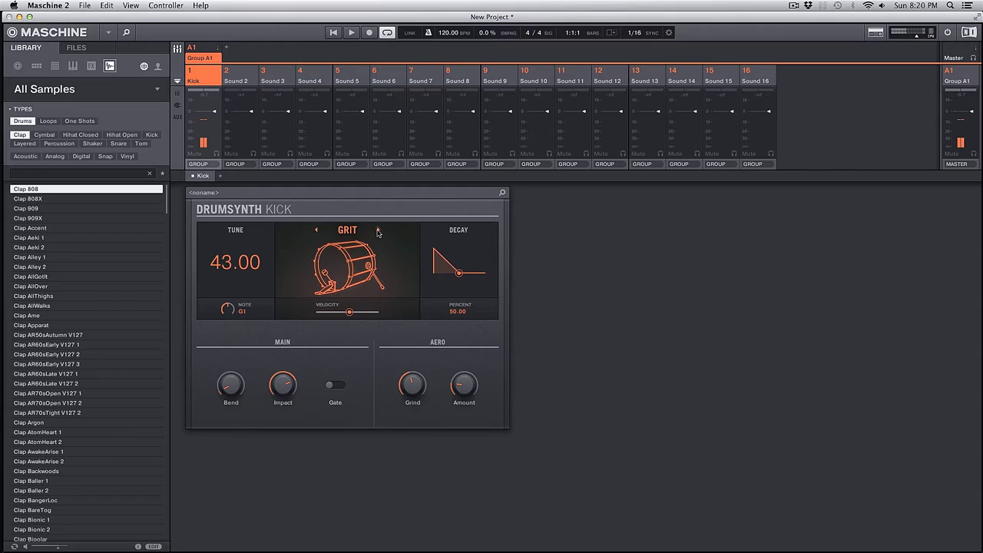
{"action": "left_click", "coordinate": [378, 232]}
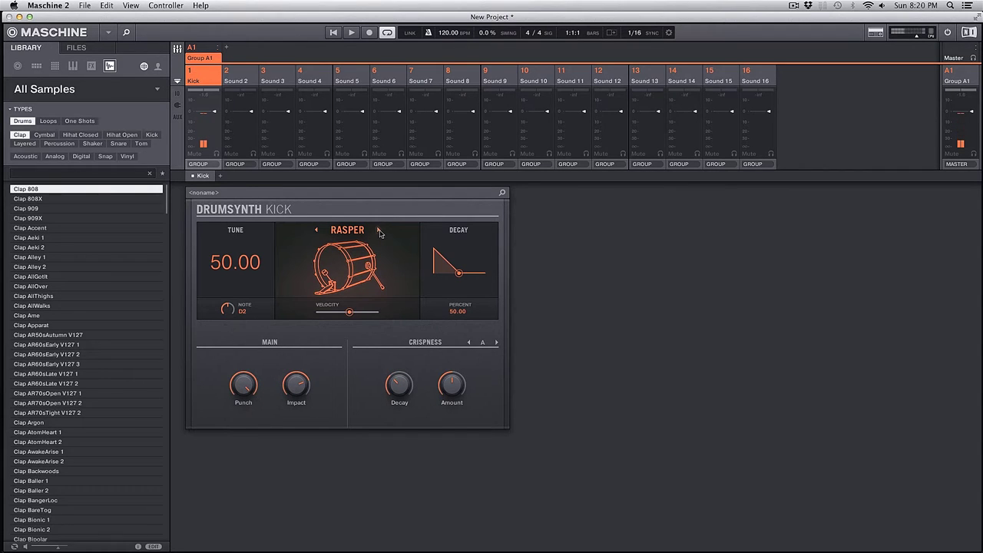
{"action": "left_click", "coordinate": [378, 231]}
{"action": "left_click", "coordinate": [378, 231]}
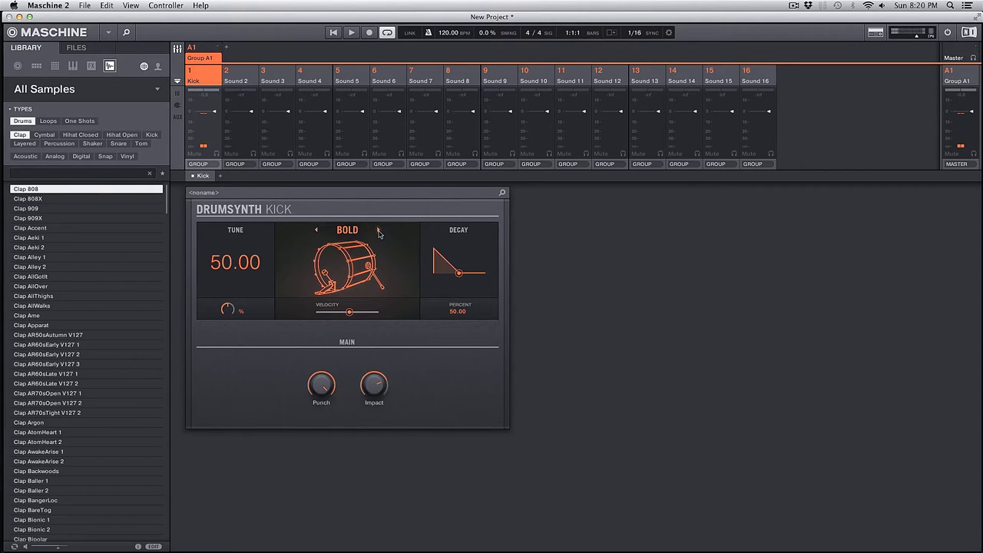
{"action": "left_click", "coordinate": [378, 231]}
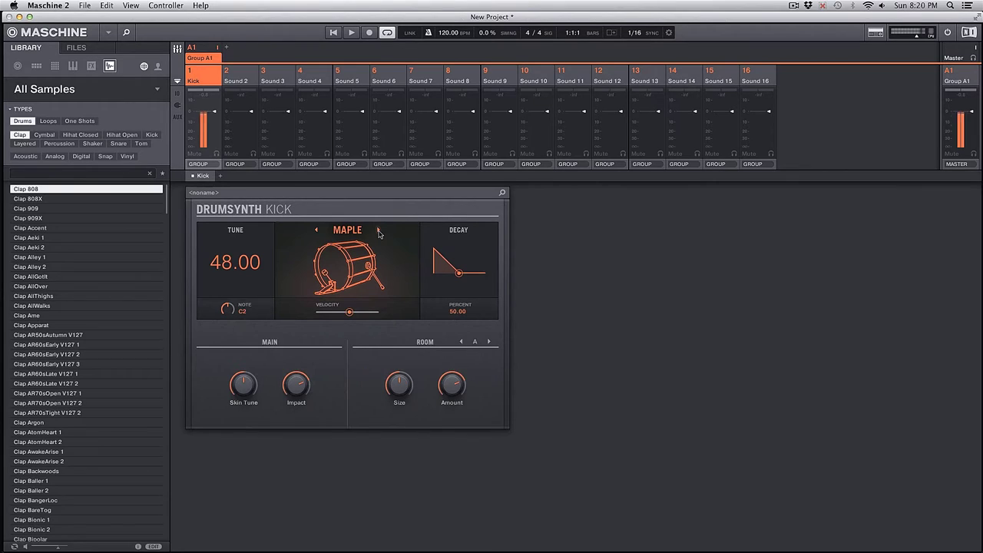
{"action": "left_click", "coordinate": [378, 231]}
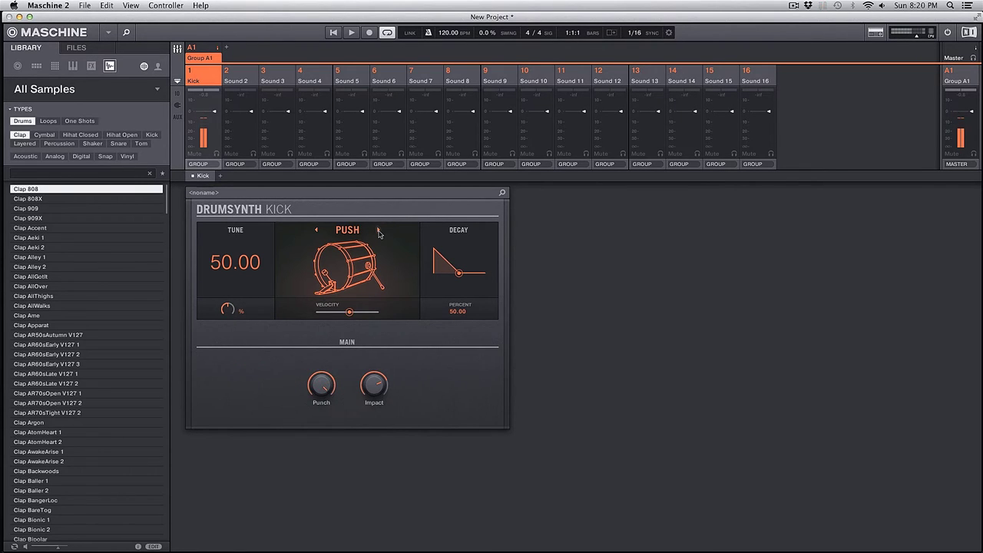
{"action": "left_click", "coordinate": [317, 231]}
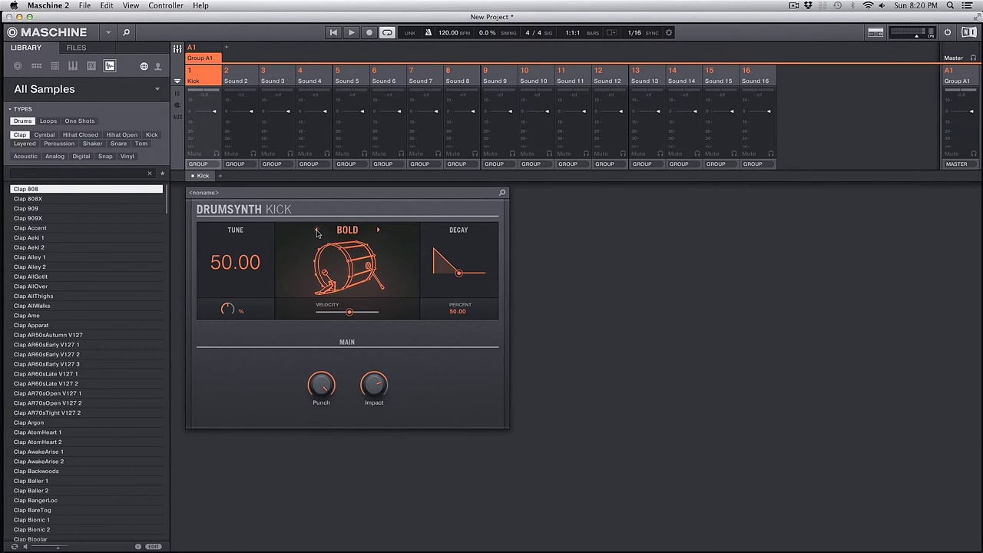
{"action": "left_click", "coordinate": [317, 231]}
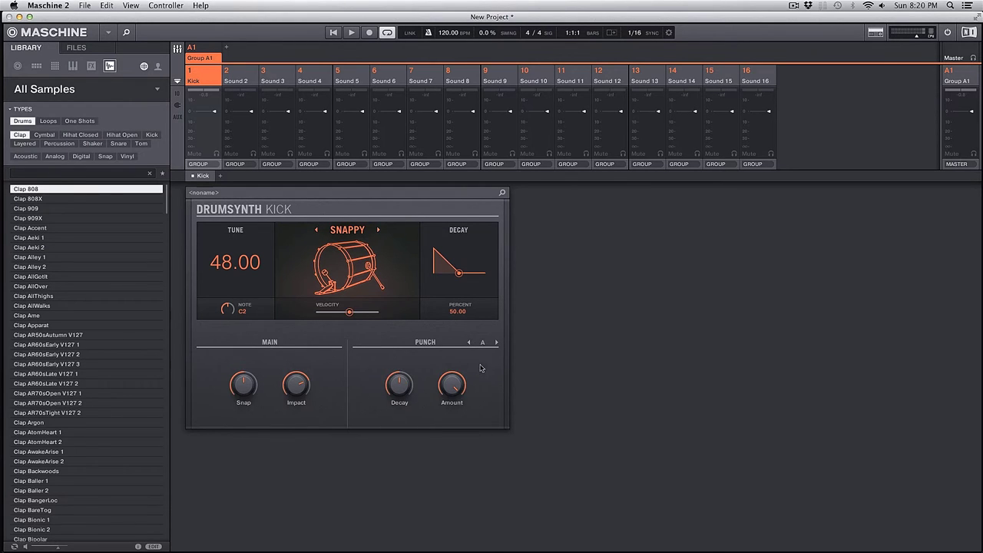
{"action": "left_click", "coordinate": [316, 231]}
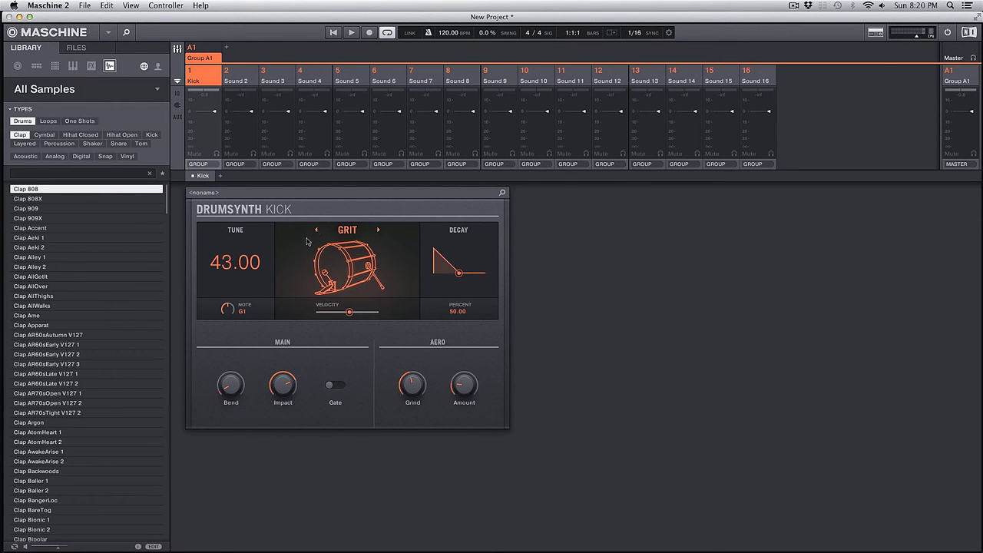
{"action": "left_click", "coordinate": [315, 231]}
{"action": "left_click", "coordinate": [316, 230]}
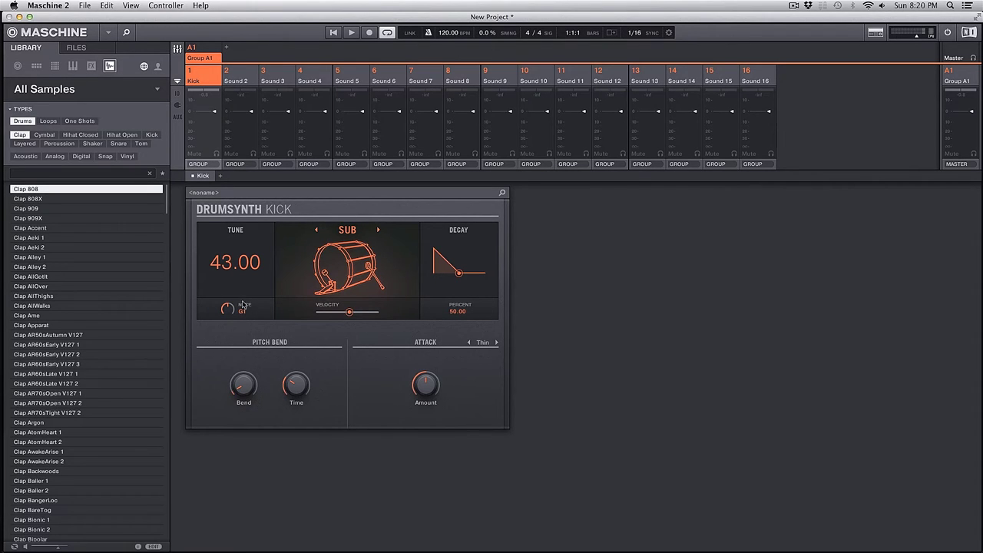
Step: Tune the Sub kick to 42.00 (F#1) and set its decay to about 57 percent
{"action": "left_click_drag", "start_coordinate": [227, 308], "coordinate": [229, 315]}
{"action": "left_click_drag", "start_coordinate": [459, 272], "coordinate": [481, 283]}
{"action": "mouse_move", "coordinate": [477, 273]}
{"action": "left_mouse_down"}
{"action": "mouse_move", "coordinate": [446, 285]}
{"action": "mouse_move", "coordinate": [464, 279]}
{"action": "left_mouse_up"}
Step: Try high pitch bend and time amounts on the kick, and settle on a moderately high bend with a short time
{"action": "mouse_move", "coordinate": [246, 390]}
{"action": "mouse_move", "coordinate": [244, 391]}
{"action": "left_mouse_down"}
{"action": "mouse_move", "coordinate": [244, 351]}
{"action": "mouse_move", "coordinate": [244, 389]}
{"action": "left_mouse_up"}
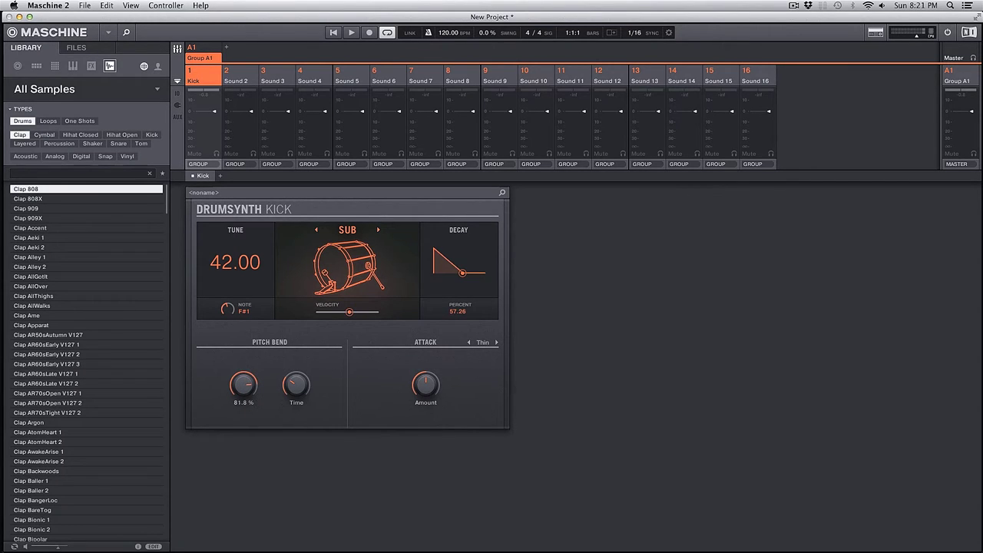
{"action": "left_click_drag", "start_coordinate": [244, 351], "coordinate": [244, 346]}
{"action": "left_click_drag", "start_coordinate": [297, 385], "coordinate": [297, 347]}
{"action": "mouse_move", "coordinate": [243, 379]}
{"action": "mouse_move", "coordinate": [242, 384]}
{"action": "left_mouse_down"}
{"action": "mouse_move", "coordinate": [243, 407]}
{"action": "mouse_move", "coordinate": [242, 366]}
{"action": "left_mouse_up"}
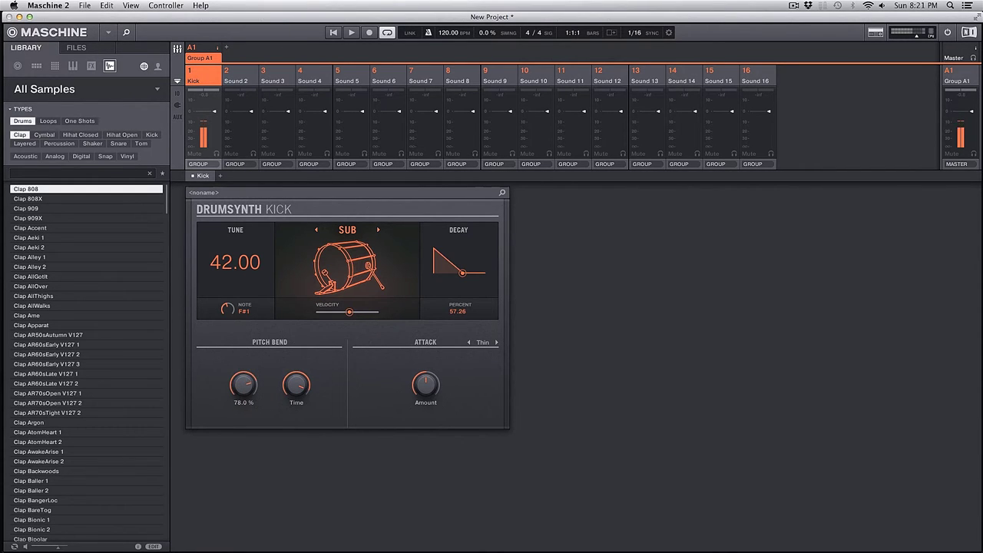
{"action": "mouse_move", "coordinate": [298, 390]}
{"action": "mouse_move", "coordinate": [298, 386]}
{"action": "left_mouse_down"}
{"action": "mouse_move", "coordinate": [298, 413]}
{"action": "mouse_move", "coordinate": [295, 404]}
{"action": "left_mouse_up"}
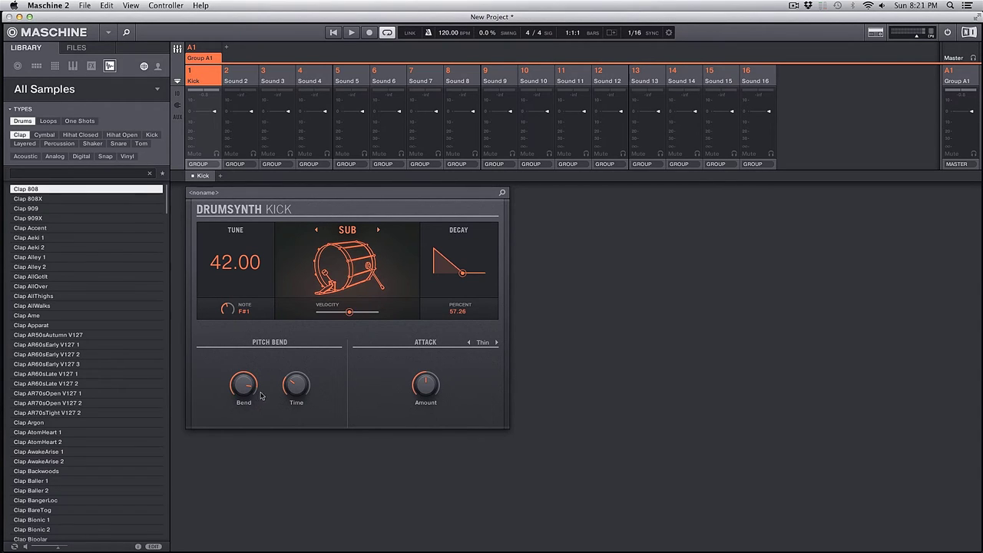
{"action": "left_click_drag", "start_coordinate": [245, 386], "coordinate": [245, 389]}
{"action": "mouse_move", "coordinate": [293, 388]}
Step: Compare the kick's attack modes, and set Thick with the amount at 100% and the color at about 56%
{"action": "left_click", "coordinate": [496, 342]}
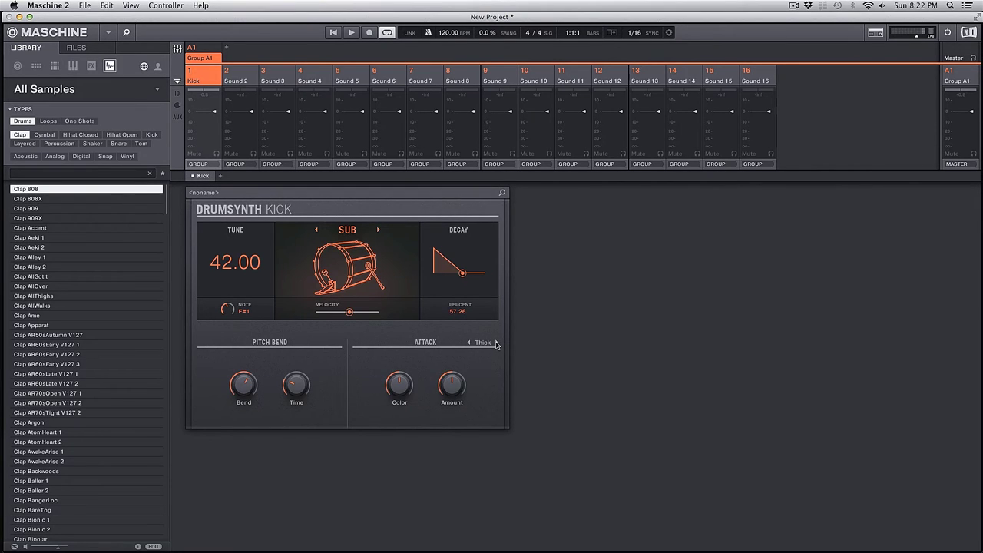
{"action": "left_click", "coordinate": [469, 342]}
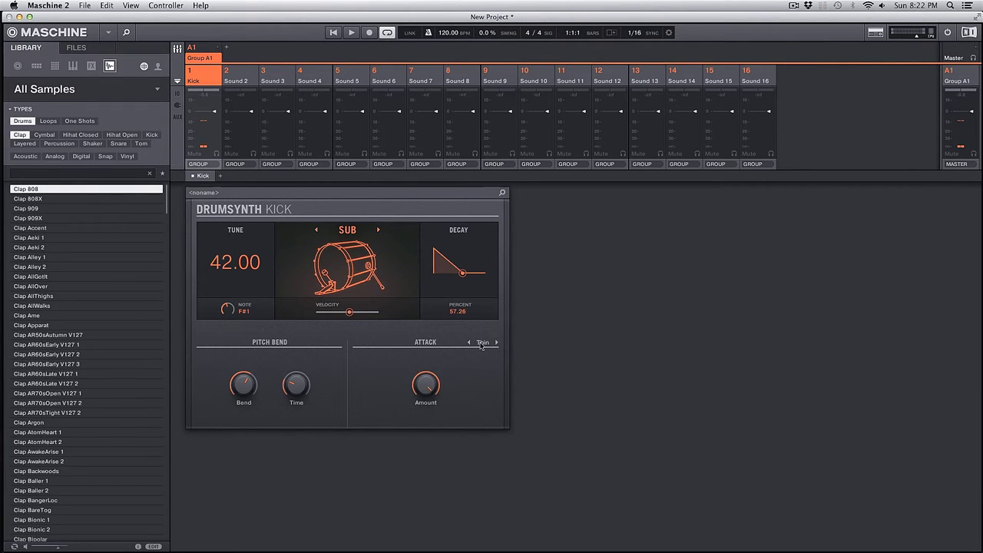
{"action": "mouse_move", "coordinate": [426, 384]}
{"action": "left_mouse_down"}
{"action": "mouse_move", "coordinate": [427, 393]}
{"action": "mouse_move", "coordinate": [427, 370]}
{"action": "left_mouse_up"}
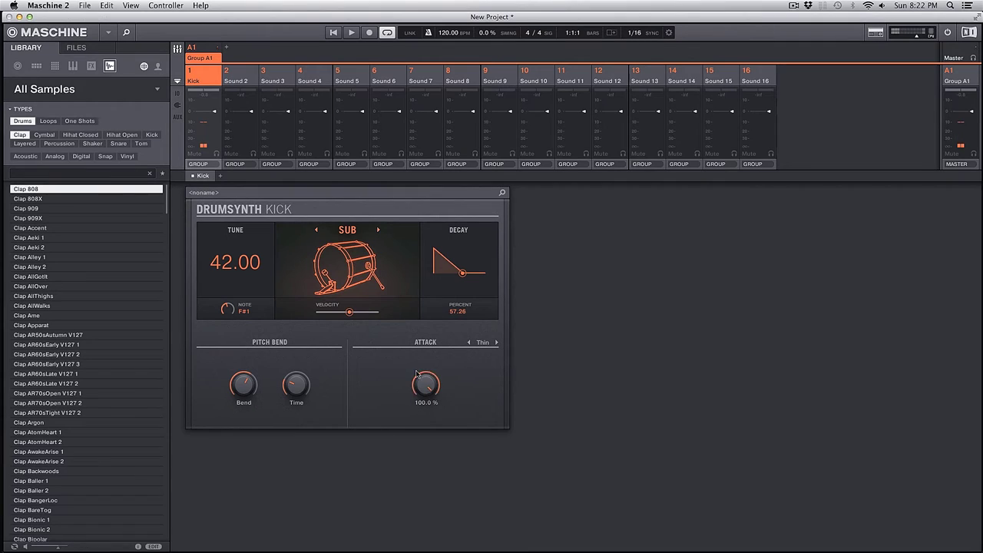
{"action": "left_click", "coordinate": [496, 343]}
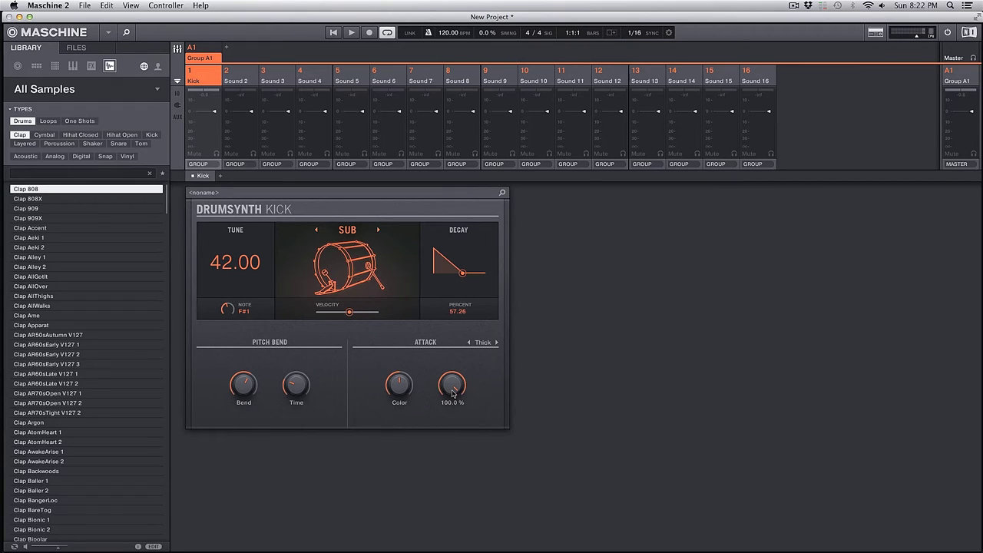
{"action": "left_click_drag", "start_coordinate": [400, 391], "coordinate": [400, 460]}
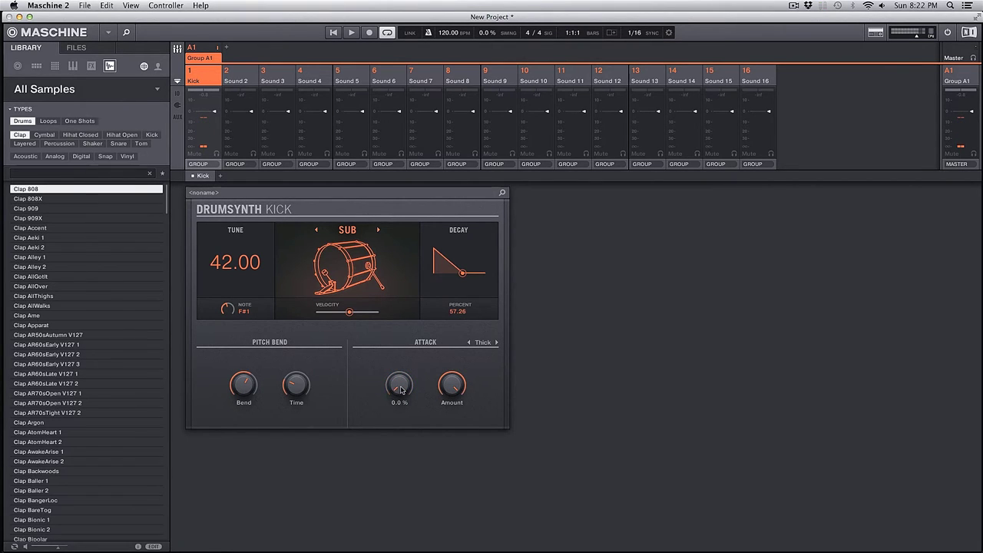
{"action": "left_click_drag", "start_coordinate": [397, 391], "coordinate": [399, 360]}
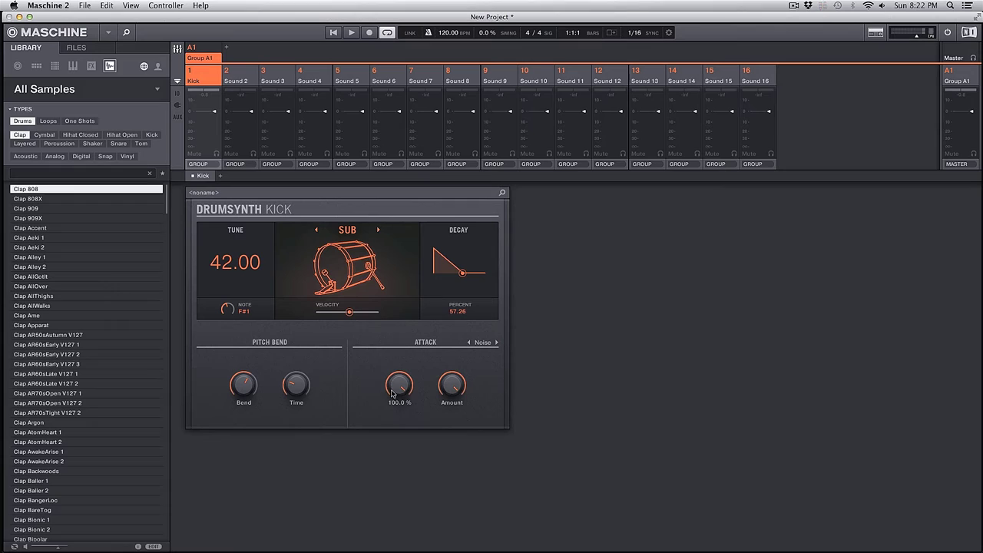
{"action": "left_click_drag", "start_coordinate": [406, 396], "coordinate": [406, 437]}
Step: Add an internal EQ effect after the kick and cut its high-band gain to the minimum
{"action": "left_click", "coordinate": [220, 178]}
{"action": "mouse_move", "coordinate": [250, 194]}
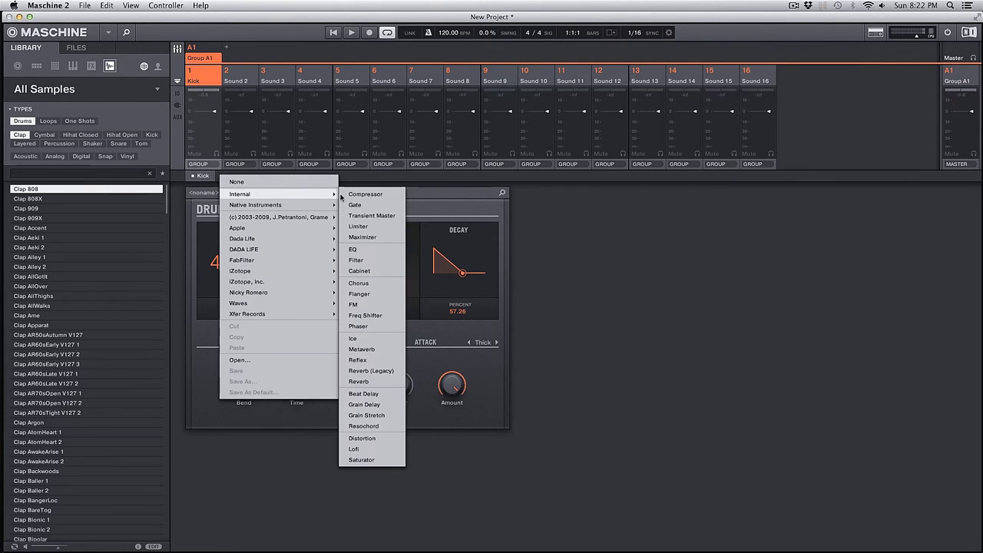
{"action": "left_click", "coordinate": [436, 200]}
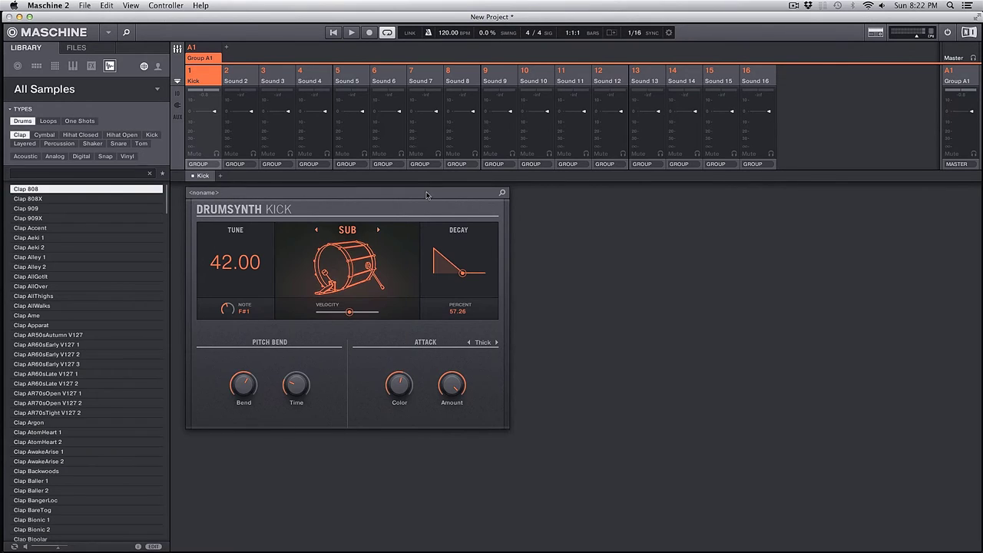
{"action": "left_click", "coordinate": [222, 178]}
{"action": "mouse_move", "coordinate": [259, 194]}
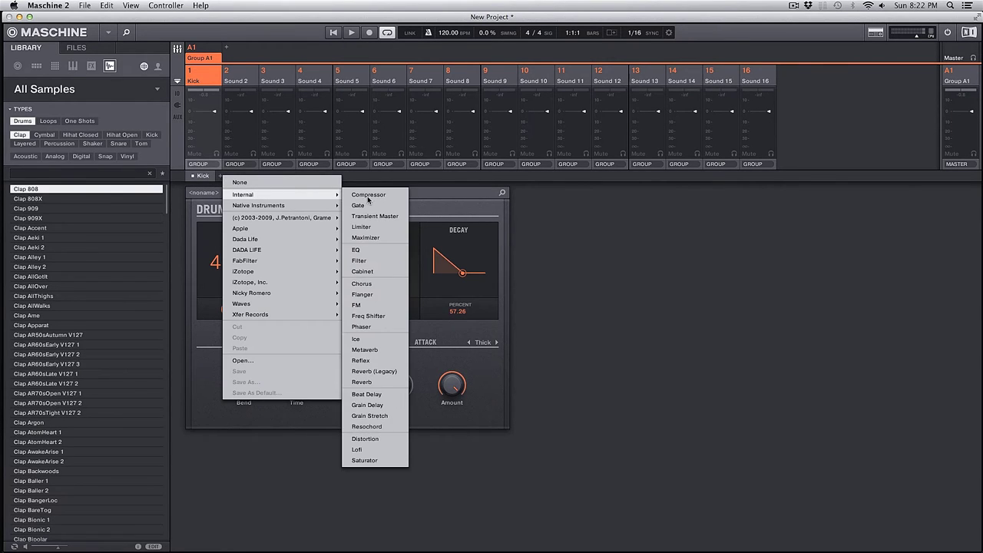
{"action": "left_click", "coordinate": [358, 251]}
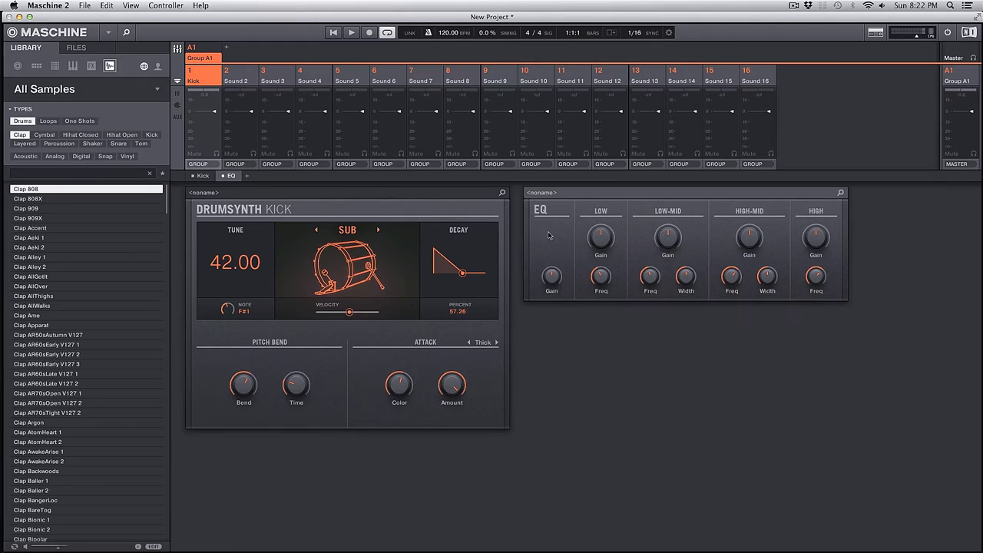
{"action": "left_click_drag", "start_coordinate": [815, 239], "coordinate": [804, 239]}
Step: Turn the kick's attack amount and color down to the minimum
{"action": "left_click_drag", "start_coordinate": [455, 383], "coordinate": [453, 430]}
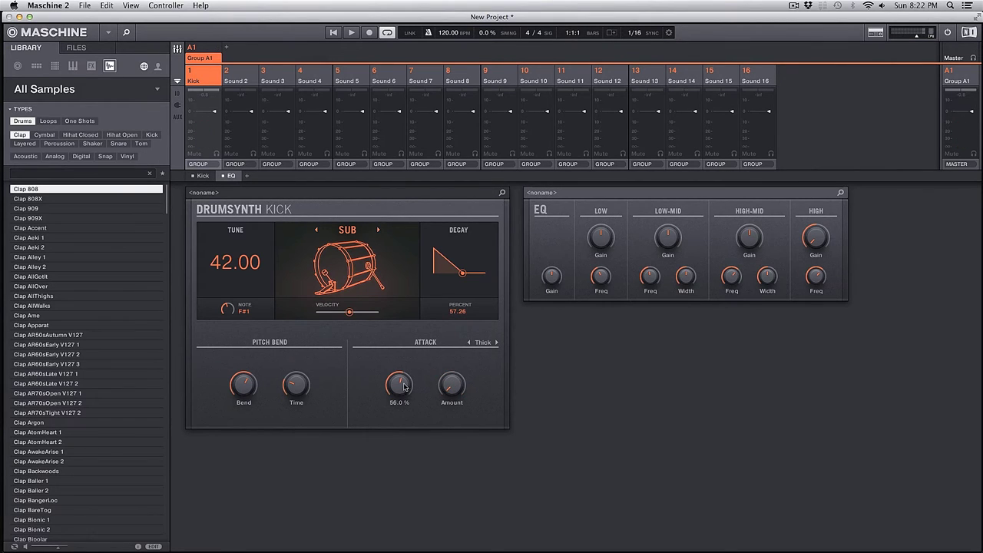
{"action": "mouse_move", "coordinate": [400, 391]}
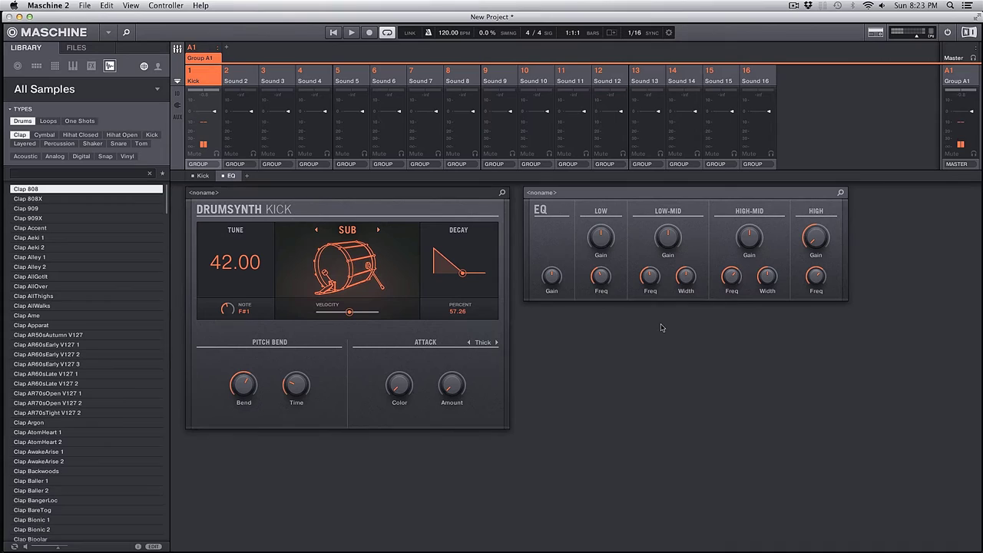
Step: Boost the EQ's low-band gain slightly above center and fine-tune the low-band frequency
{"action": "mouse_move", "coordinate": [602, 278]}
{"action": "left_click_drag", "start_coordinate": [603, 243], "coordinate": [603, 243]}
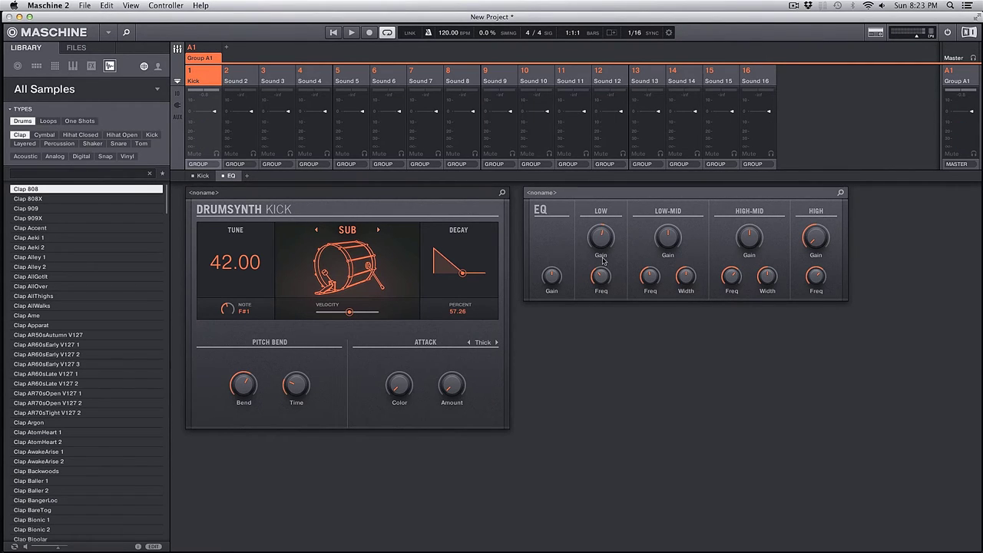
{"action": "left_click_drag", "start_coordinate": [603, 277], "coordinate": [603, 278]}
Step: Add an internal Compressor effect after the EQ on the kick
{"action": "left_click", "coordinate": [248, 177]}
{"action": "left_click", "coordinate": [247, 179]}
{"action": "left_click", "coordinate": [246, 178]}
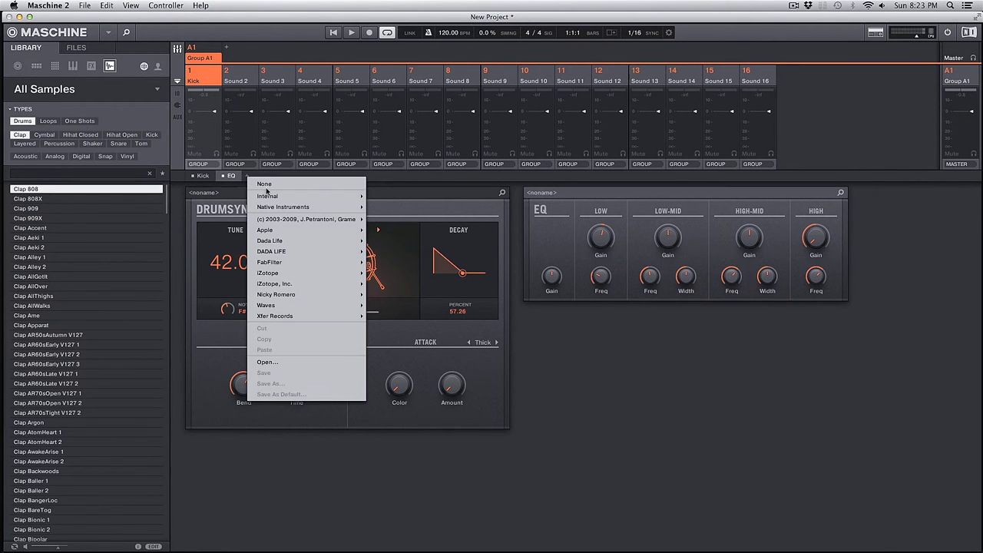
{"action": "mouse_move", "coordinate": [296, 197]}
{"action": "left_click", "coordinate": [385, 196]}
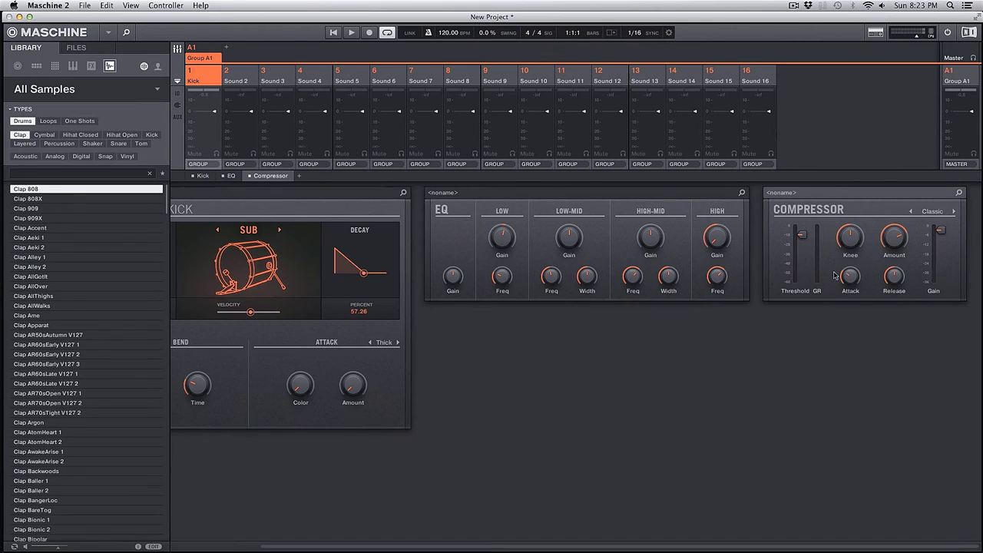
Step: Compare how the compressor's controls are shown in the arrange view and in the mixer view
{"action": "left_click", "coordinate": [178, 48]}
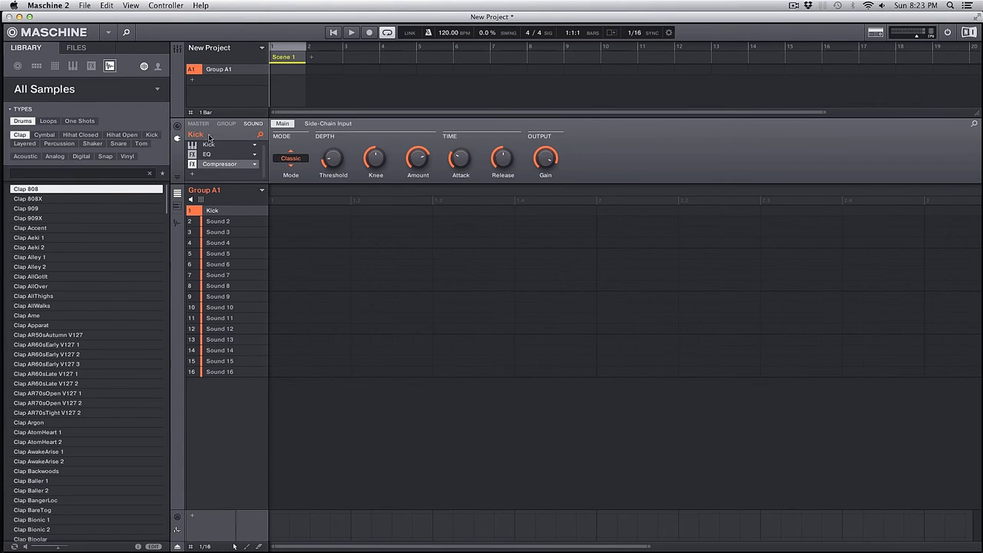
{"action": "left_click", "coordinate": [178, 50]}
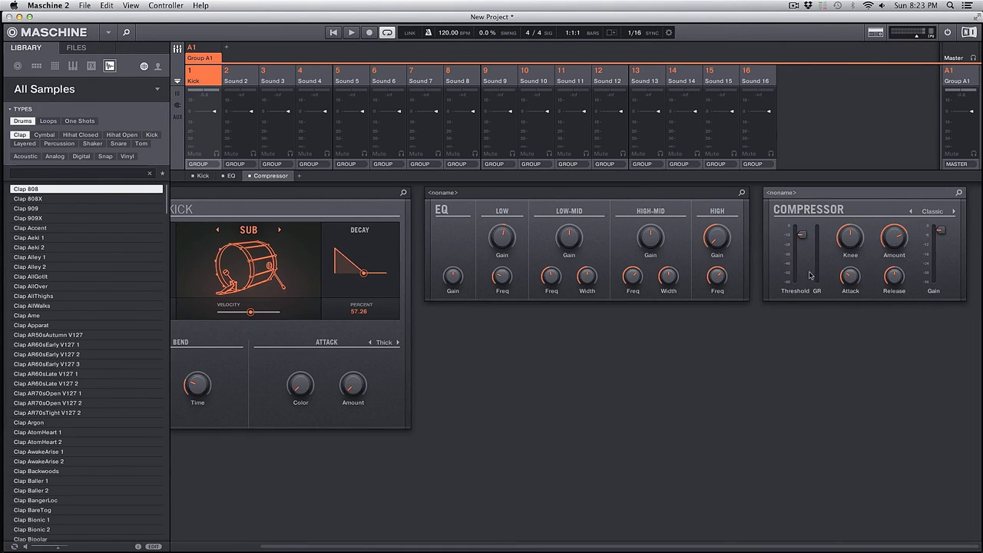
{"action": "left_click", "coordinate": [177, 49]}
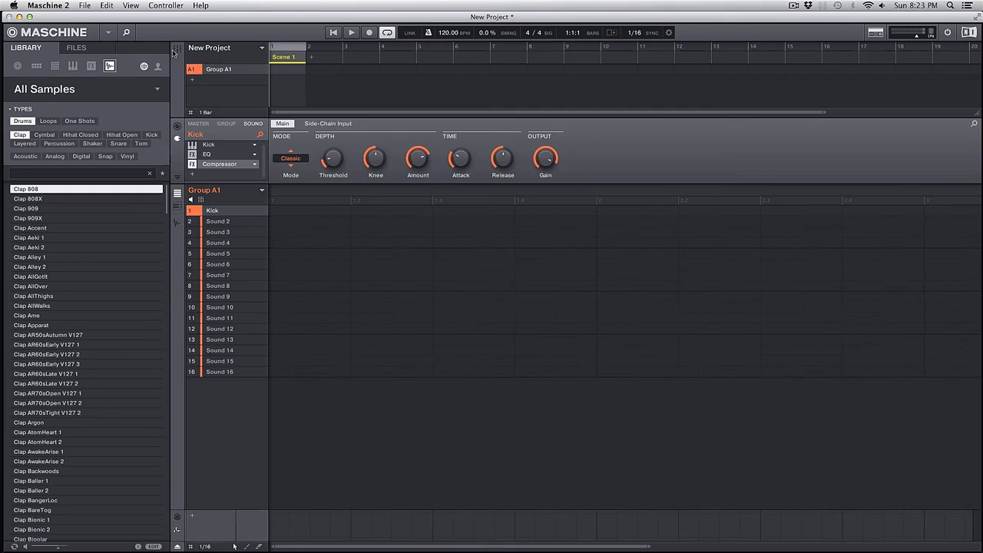
{"action": "left_click", "coordinate": [178, 50]}
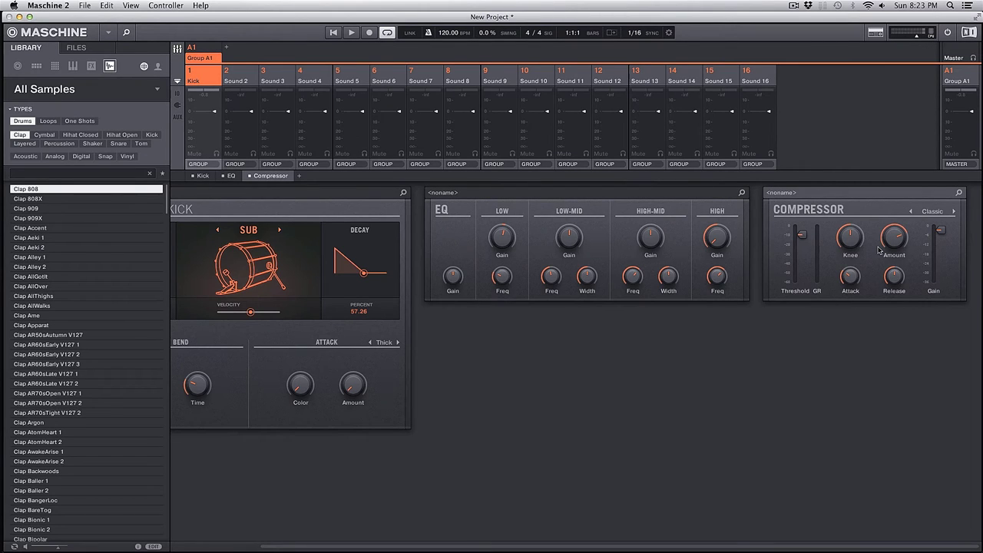
Step: Raise the compressor's amount, attack and release to the maximum and lower its threshold slightly
{"action": "mouse_move", "coordinate": [889, 244]}
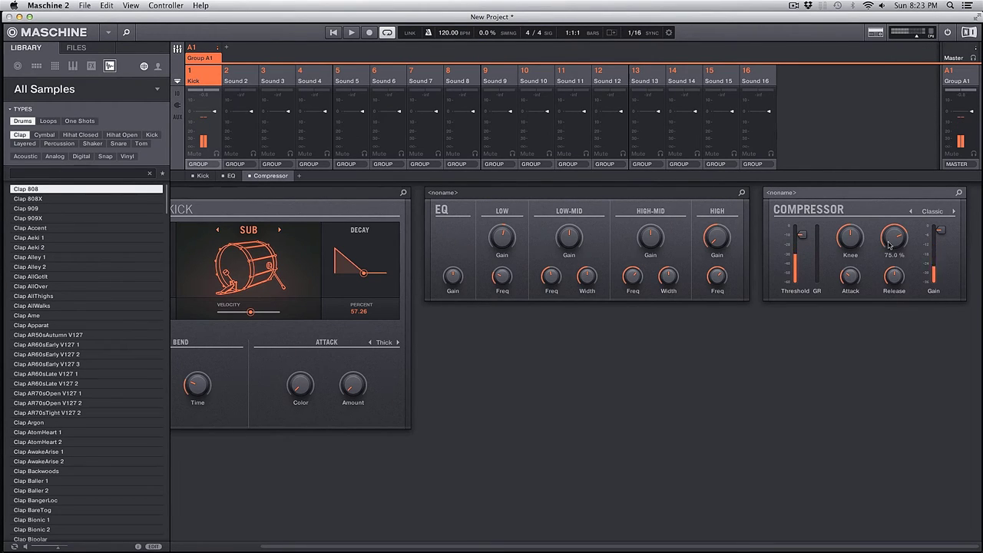
{"action": "mouse_move", "coordinate": [847, 276]}
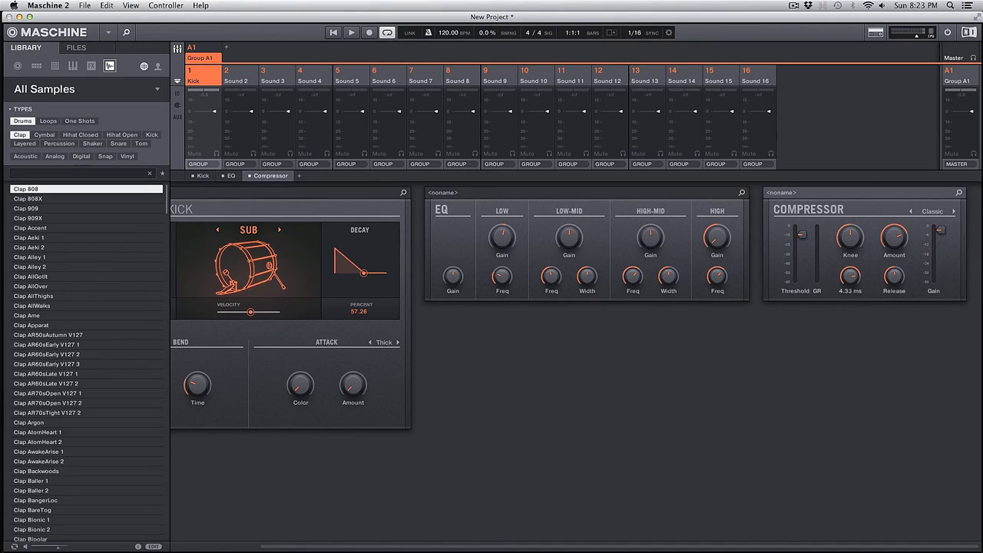
{"action": "left_click_drag", "start_coordinate": [850, 275], "coordinate": [849, 278]}
{"action": "mouse_move", "coordinate": [904, 278]}
{"action": "mouse_move", "coordinate": [895, 243]}
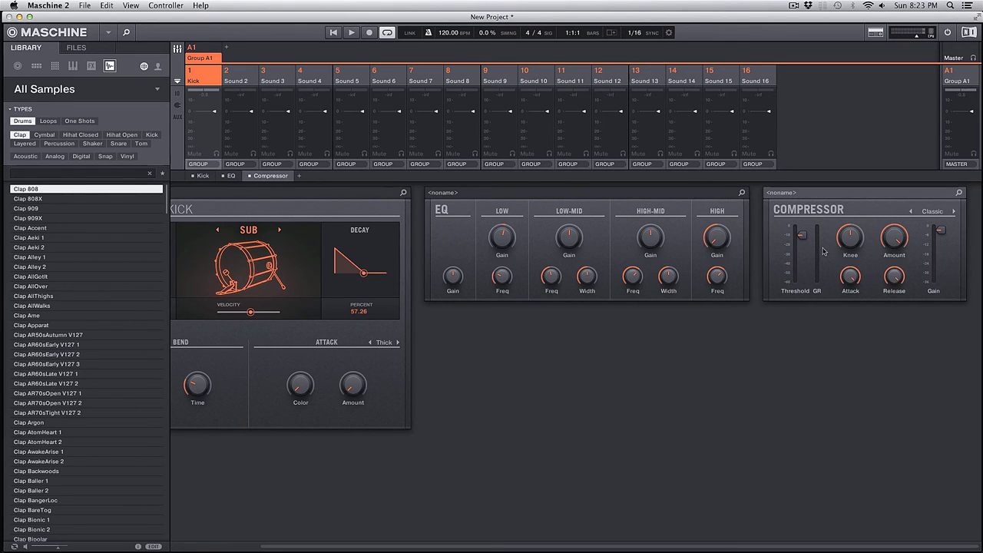
{"action": "left_click_drag", "start_coordinate": [804, 239], "coordinate": [803, 248]}
Step: Add an internal Saturator effect after the compressor on the kick
{"action": "left_click", "coordinate": [299, 178]}
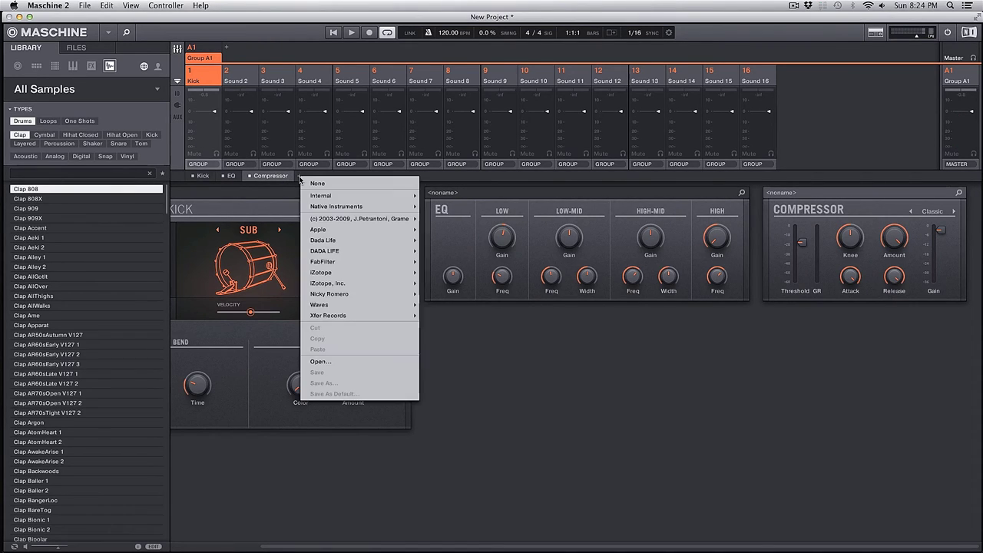
{"action": "mouse_move", "coordinate": [328, 201]}
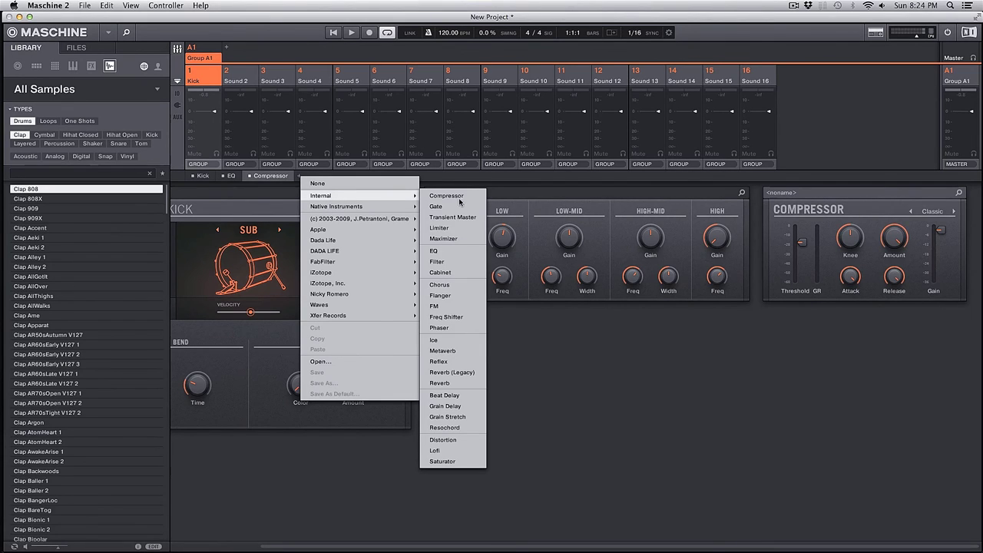
{"action": "left_click", "coordinate": [439, 462]}
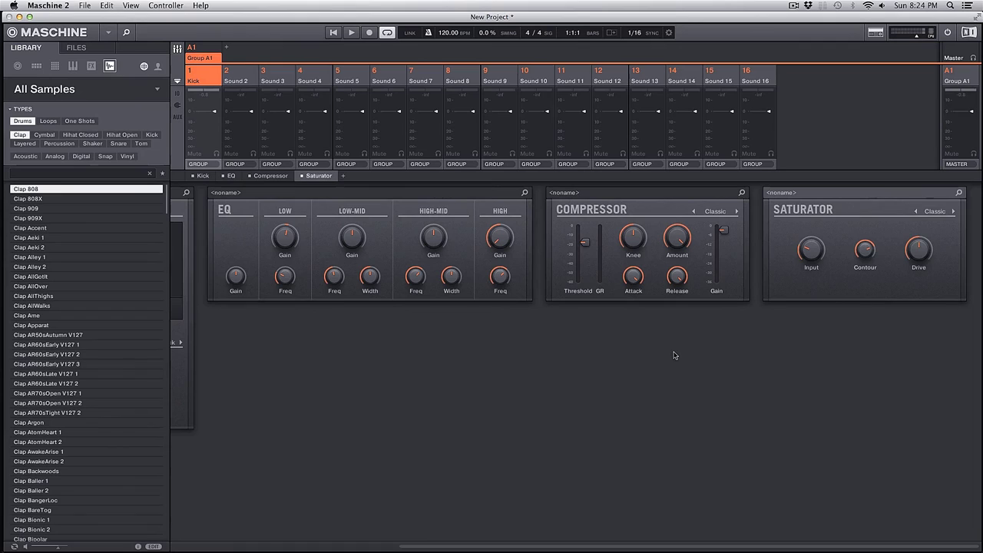
Step: Try the saturator's Tube mode, varying its gain and raising the drive to 100%
{"action": "left_click", "coordinate": [954, 211]}
{"action": "left_click", "coordinate": [954, 213]}
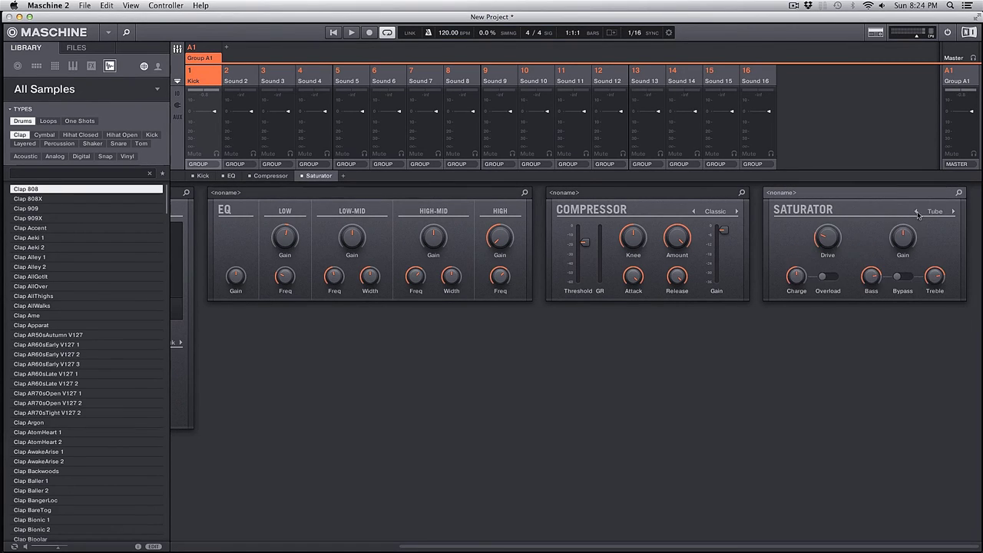
{"action": "left_click", "coordinate": [915, 212]}
{"action": "left_click", "coordinate": [953, 212]}
{"action": "left_click_drag", "start_coordinate": [903, 246], "coordinate": [903, 232]}
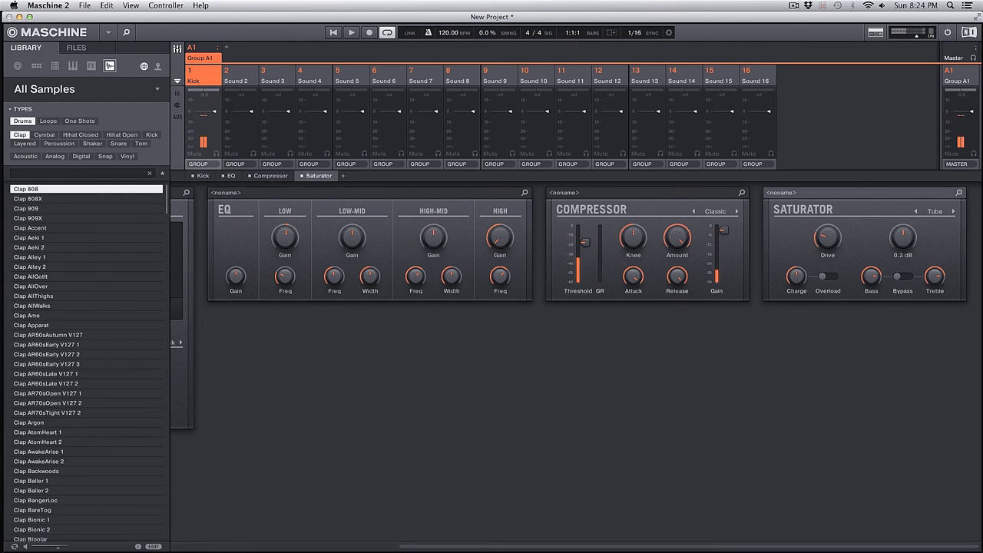
{"action": "mouse_move", "coordinate": [828, 238]}
{"action": "left_click_drag", "start_coordinate": [828, 237], "coordinate": [828, 253]}
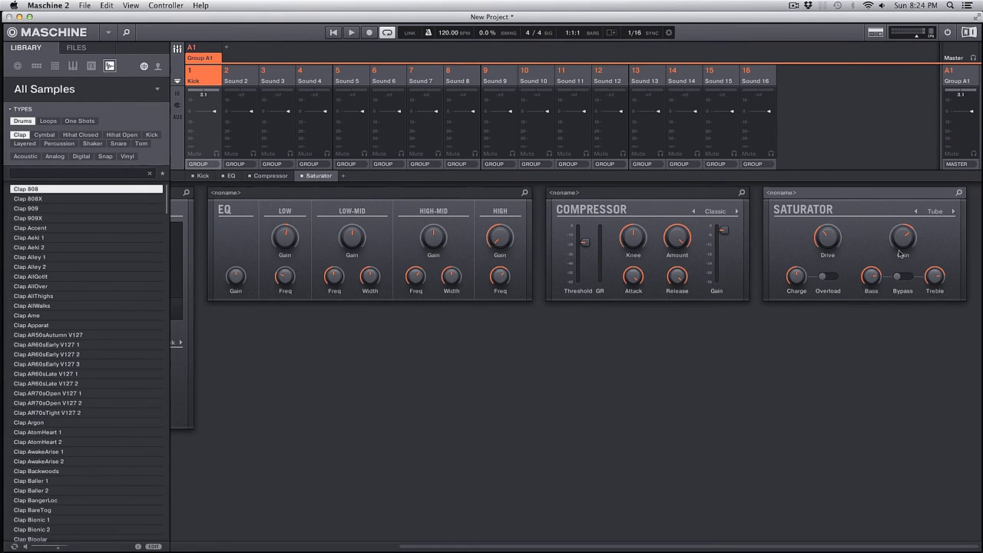
{"action": "left_click_drag", "start_coordinate": [901, 253], "coordinate": [901, 258]}
{"action": "left_click_drag", "start_coordinate": [833, 235], "coordinate": [832, 259]}
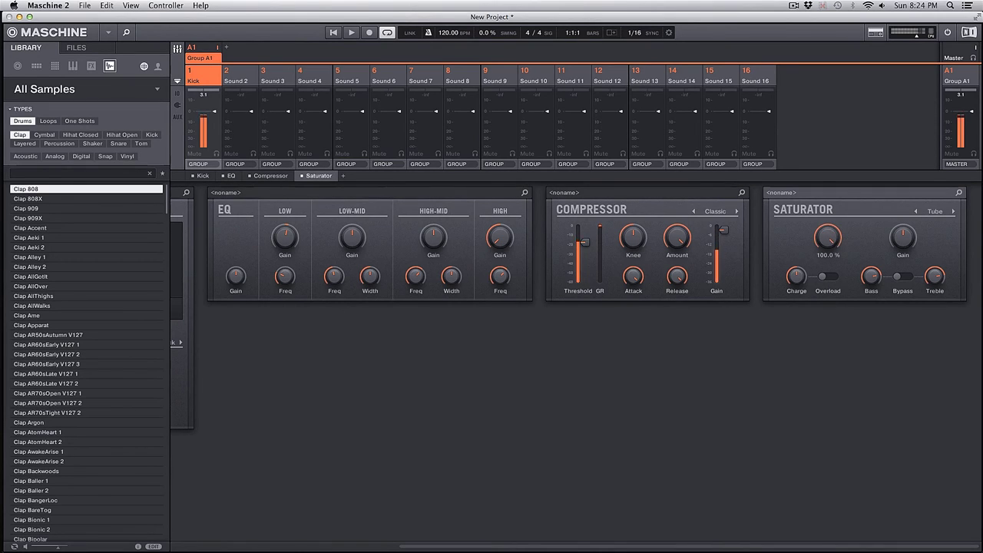
Step: Compare the saturator's Tape mode with Classic, and set the mode to Classic
{"action": "left_click", "coordinate": [915, 212]}
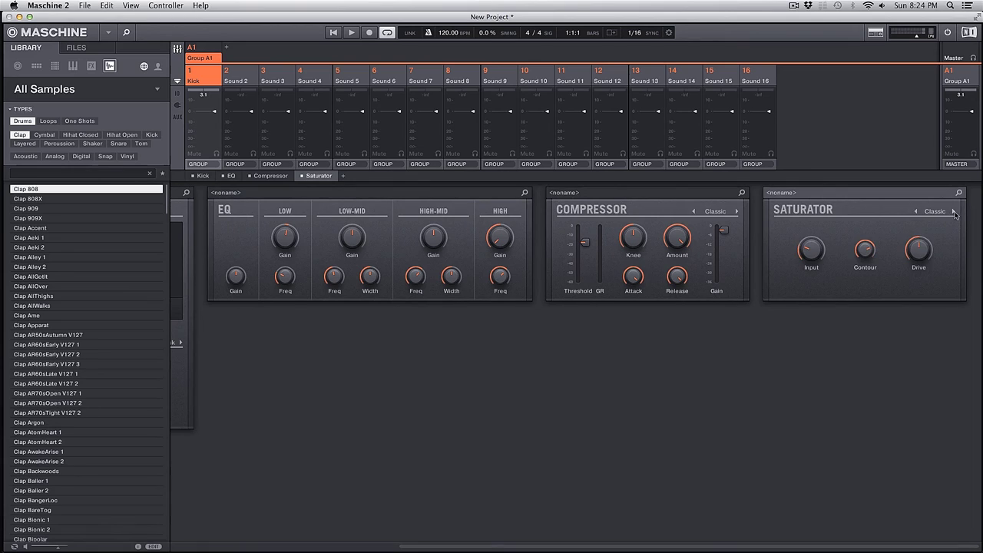
{"action": "left_click", "coordinate": [954, 212]}
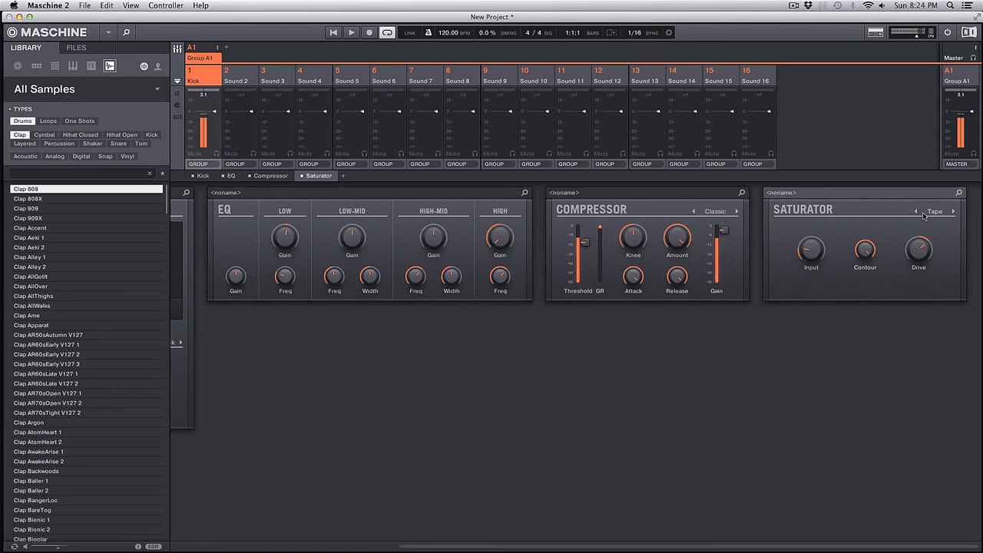
{"action": "left_click", "coordinate": [916, 212]}
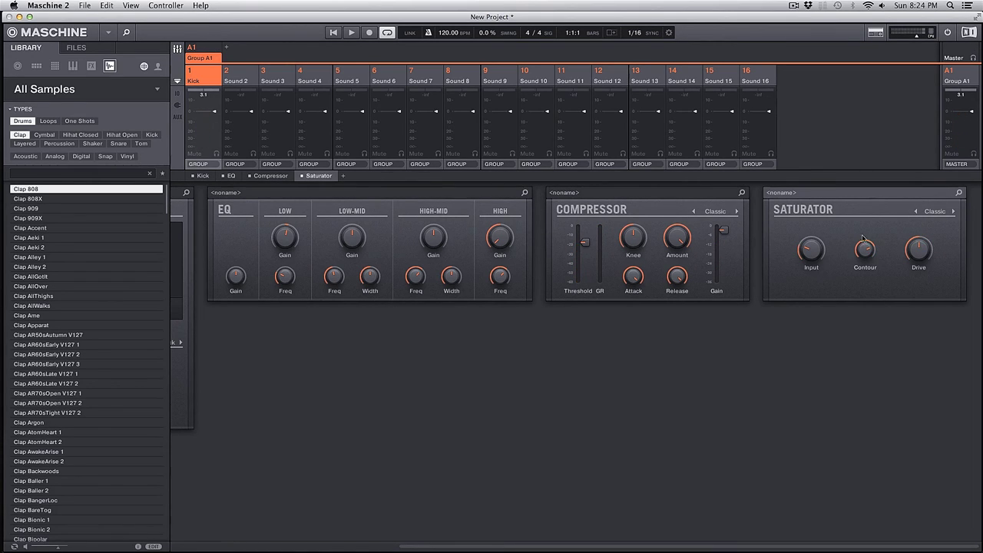
Step: Set the Classic saturator's input to about 82% and contour to about 50%, and turn its drive down low
{"action": "mouse_move", "coordinate": [908, 257]}
{"action": "mouse_move", "coordinate": [867, 258]}
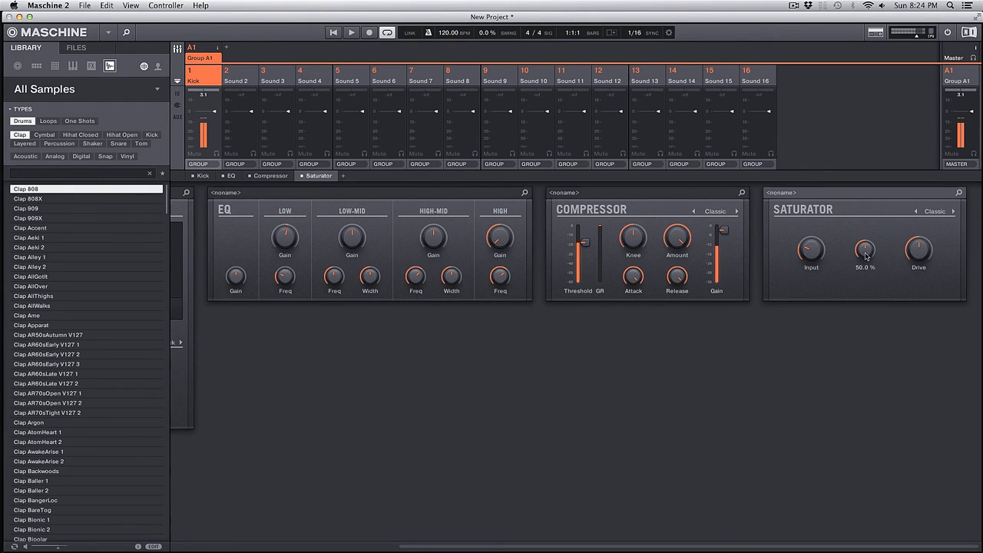
{"action": "left_click_drag", "start_coordinate": [912, 254], "coordinate": [912, 261]}
{"action": "left_click_drag", "start_coordinate": [811, 248], "coordinate": [811, 219]}
{"action": "left_click_drag", "start_coordinate": [919, 248], "coordinate": [918, 262]}
{"action": "left_click_drag", "start_coordinate": [812, 257], "coordinate": [812, 263]}
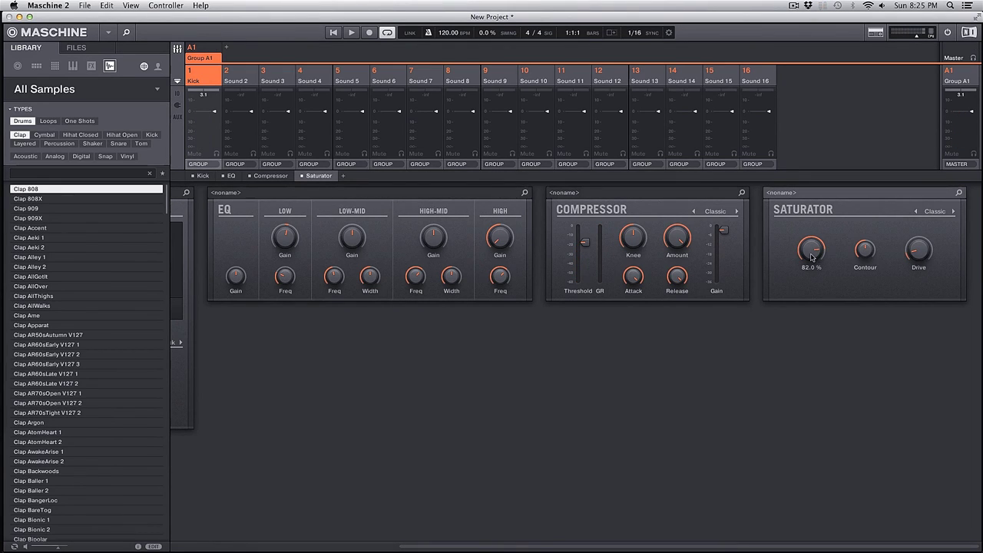
{"action": "mouse_move", "coordinate": [920, 246]}
{"action": "left_click_drag", "start_coordinate": [918, 250], "coordinate": [868, 255]}
{"action": "left_click", "coordinate": [865, 250]}
Step: Raise the kick's pitch bend, adjust its bend time slightly, and set the decay to about 60.68 percent
{"action": "scroll", "coordinate": [607, 338], "scroll_direction": "left", "scroll_amount": 2}
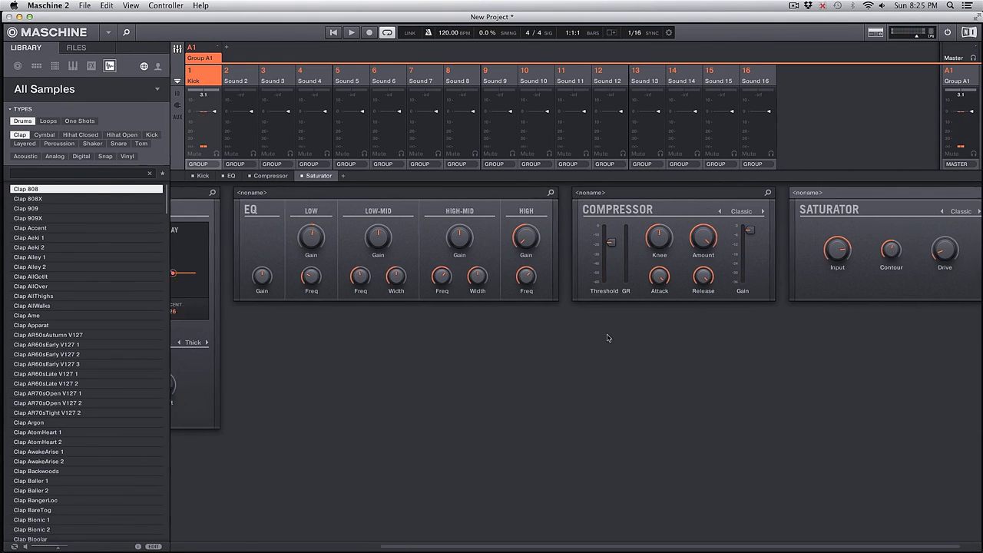
{"action": "scroll", "coordinate": [608, 338], "scroll_direction": "left", "scroll_amount": 10}
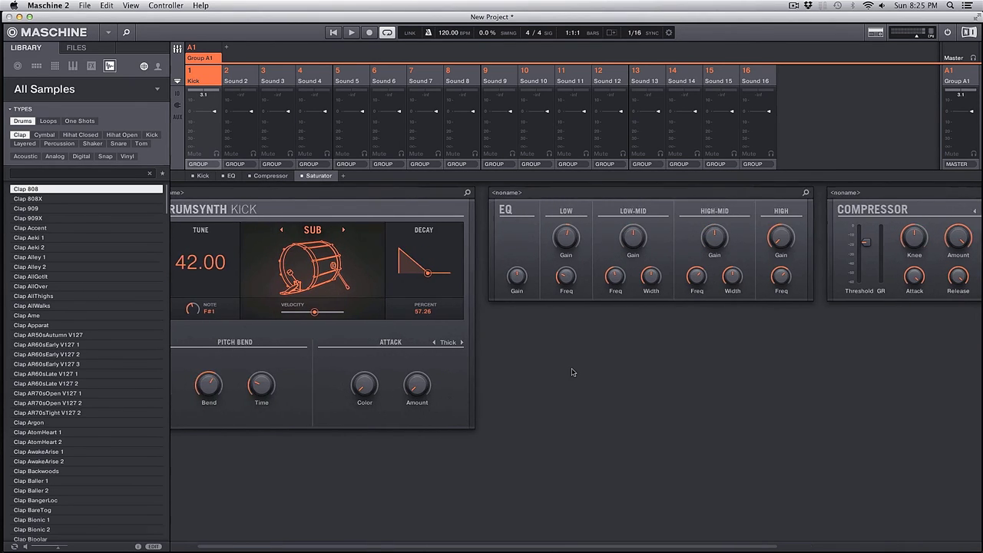
{"action": "scroll", "coordinate": [572, 373], "scroll_direction": "left", "scroll_amount": 2}
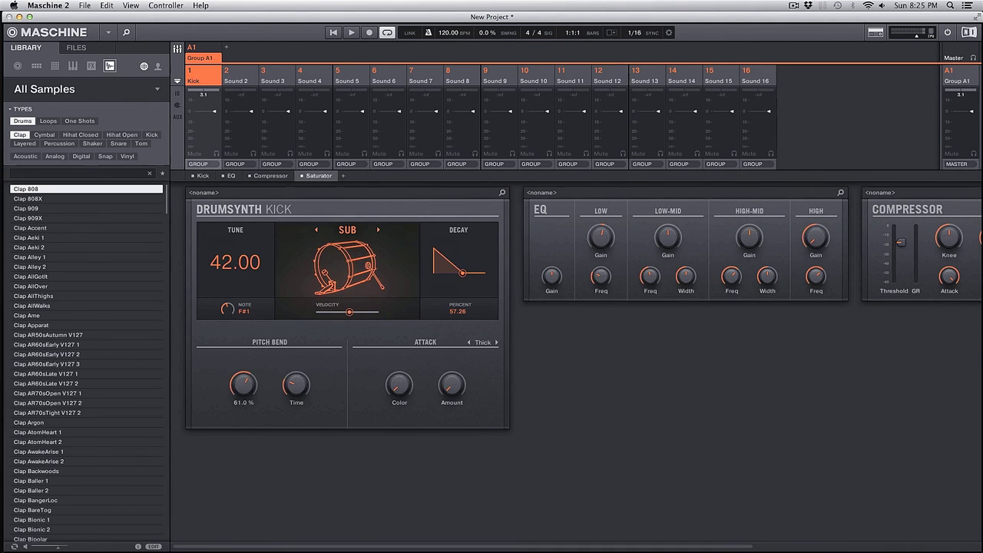
{"action": "left_click_drag", "start_coordinate": [238, 386], "coordinate": [238, 384]}
{"action": "left_click_drag", "start_coordinate": [299, 386], "coordinate": [243, 458]}
{"action": "mouse_move", "coordinate": [462, 273]}
{"action": "left_mouse_down"}
{"action": "mouse_move", "coordinate": [451, 278]}
{"action": "mouse_move", "coordinate": [471, 275]}
{"action": "mouse_move", "coordinate": [464, 282]}
{"action": "left_mouse_up"}
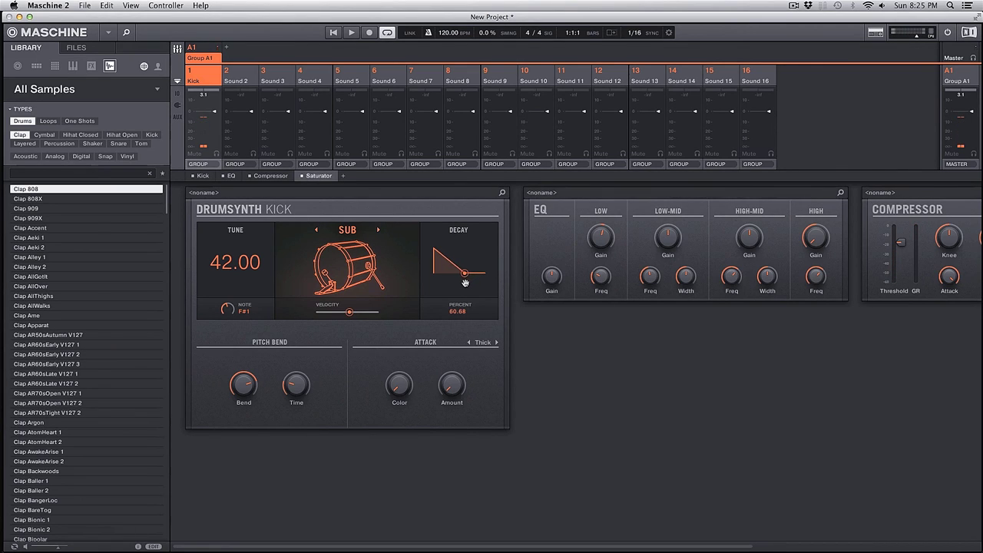